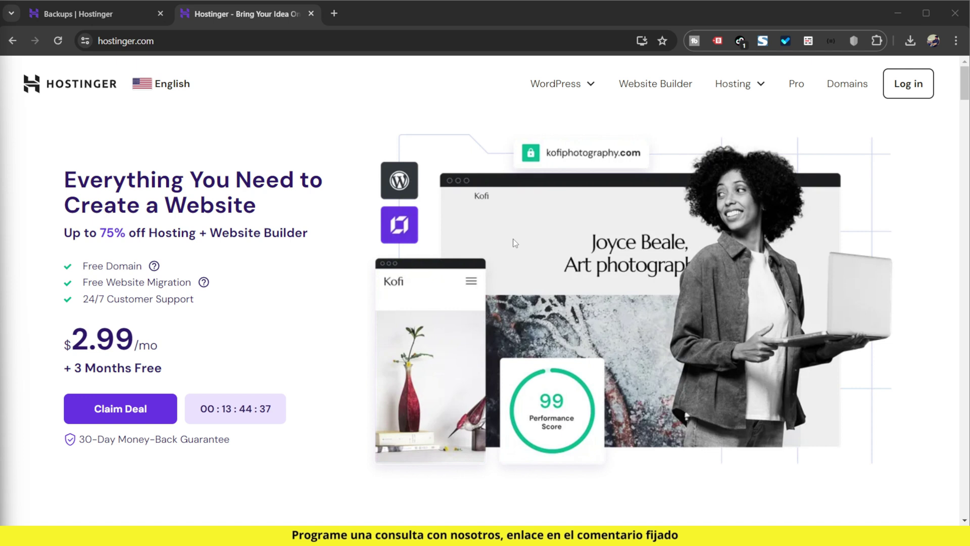
# - Look through the Hostinger site's list of countries and languages and close it without choosing another
pyautogui.click(183, 91)
pyautogui.scroll(-1, 653, 336)
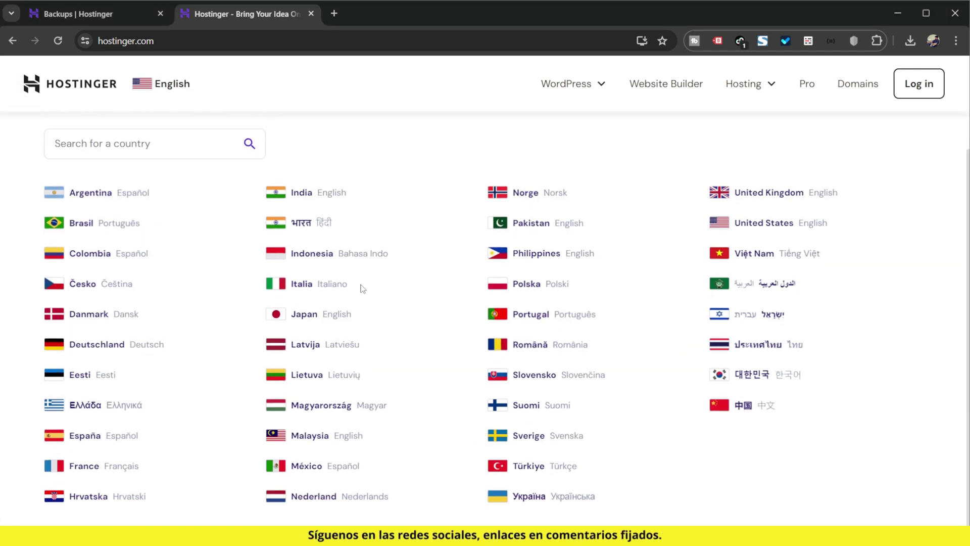
pyautogui.scroll(1, 258, 147)
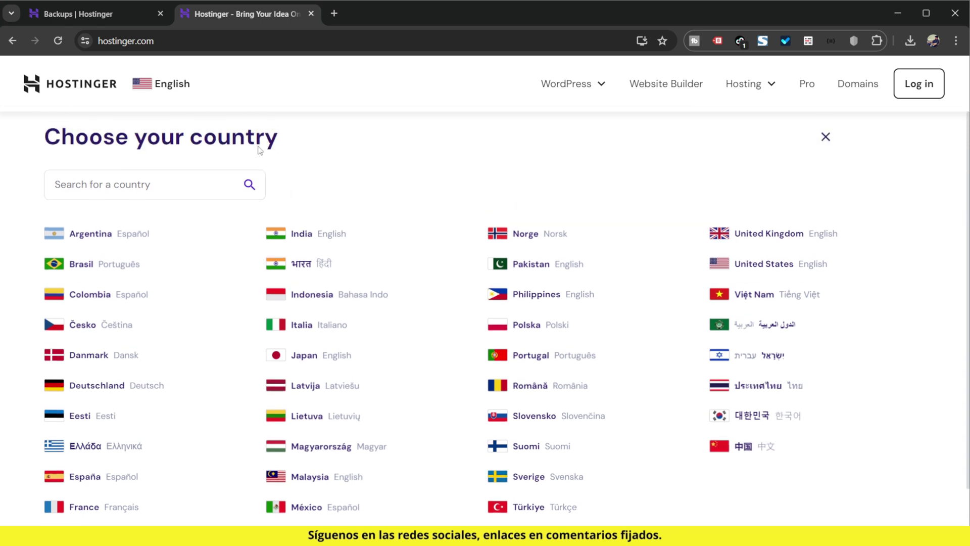
pyautogui.click(177, 86)
# - Open the Managed WordPress hosting page of the Hostinger site
pyautogui.scroll(-5, 462, 306)
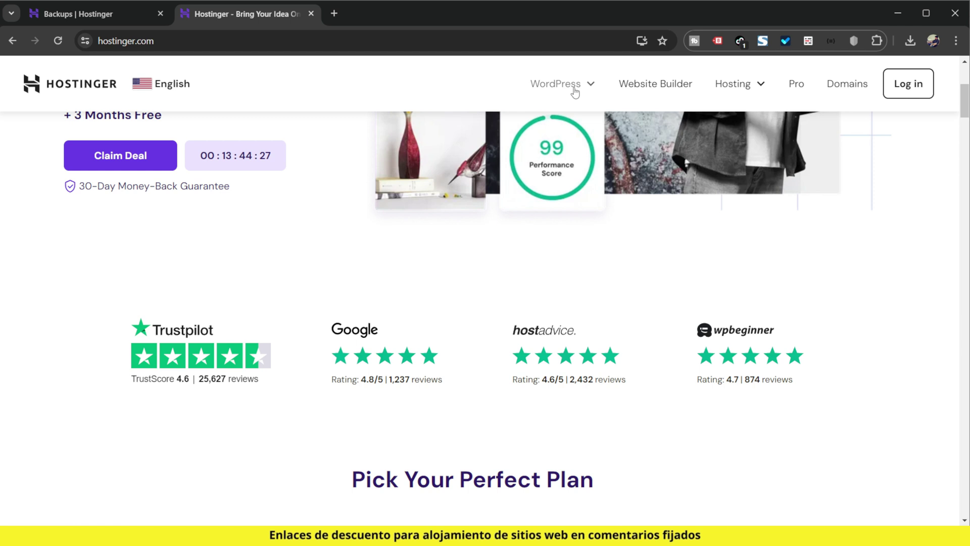
pyautogui.click(558, 84)
pyautogui.click(526, 139)
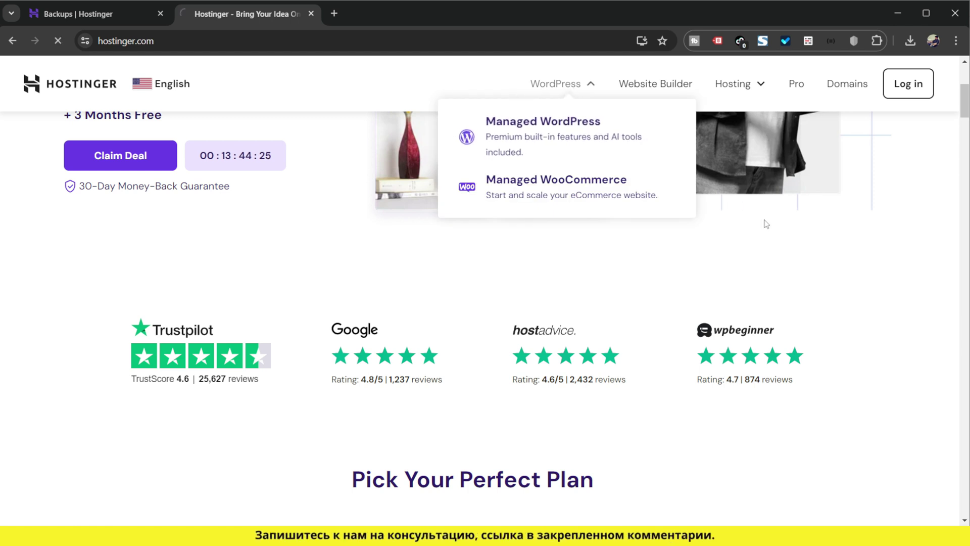
# - Compare the feature lists of the Premium, Business and Cloud Startup plans, including website limits, backups, security and support
pyautogui.scroll(-8, 575, 316)
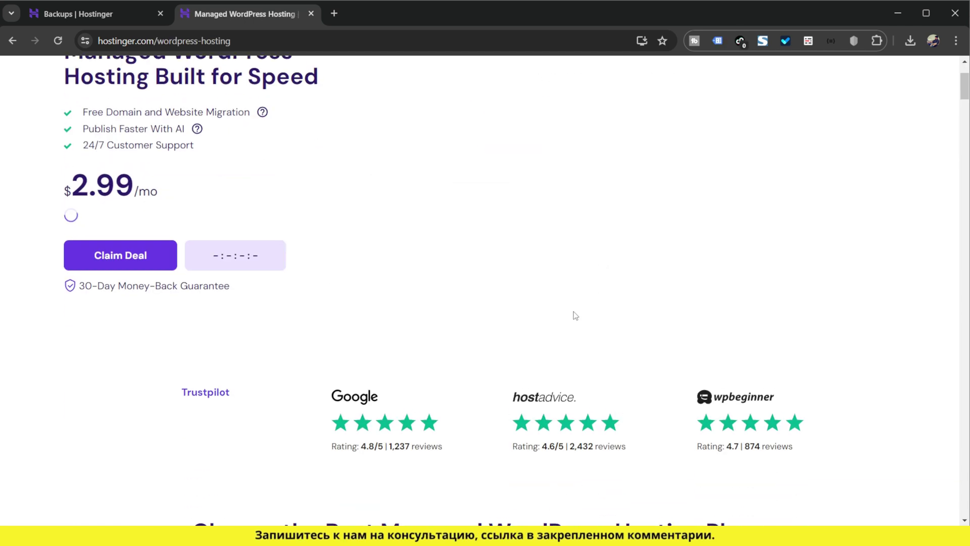
pyautogui.scroll(-5, 575, 316)
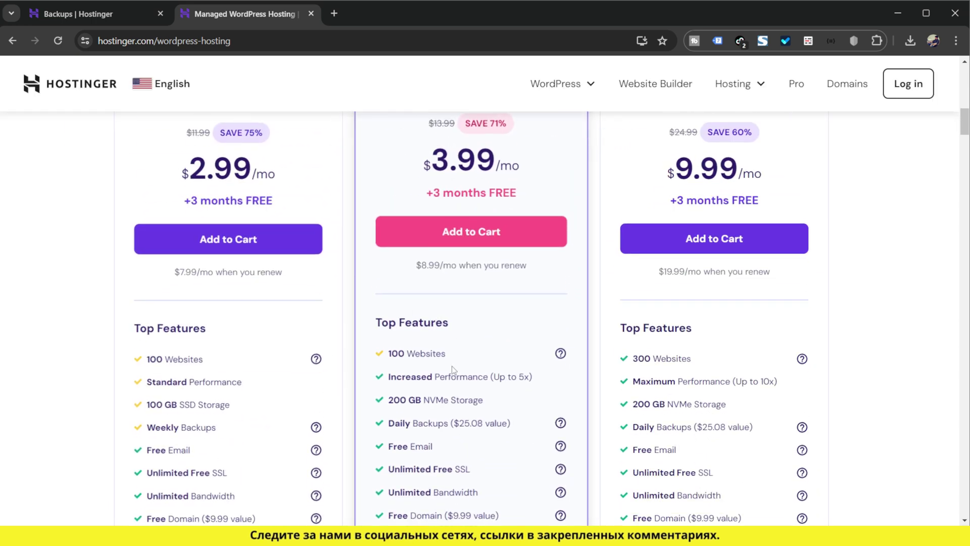
pyautogui.scroll(-1, 584, 331)
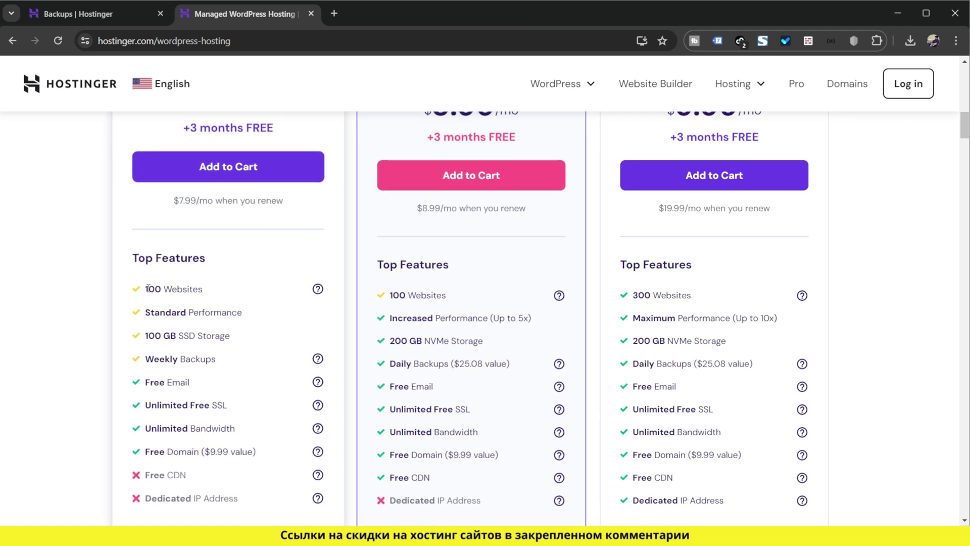
pyautogui.moveTo(146, 288); pyautogui.dragTo(188, 288)
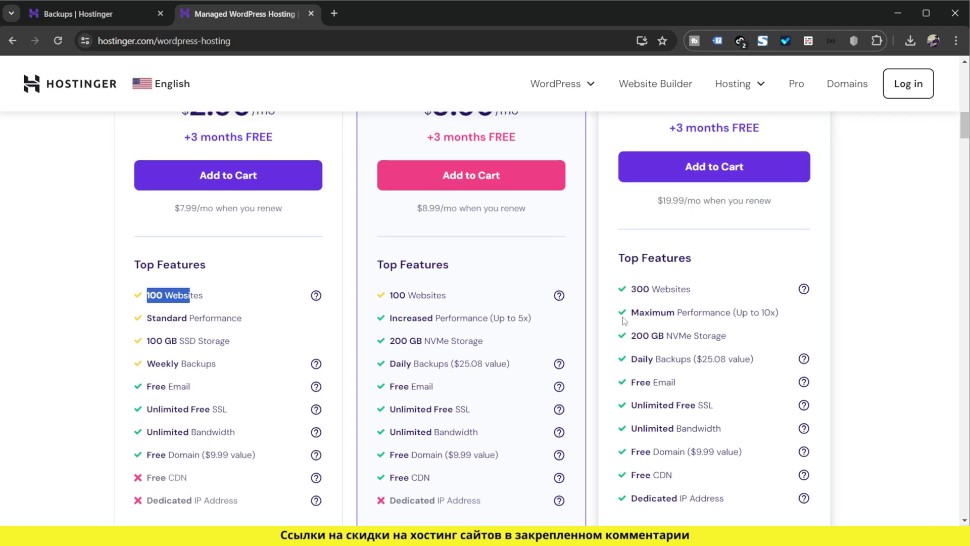
pyautogui.scroll(-3, 498, 350)
pyautogui.scroll(-9, 499, 351)
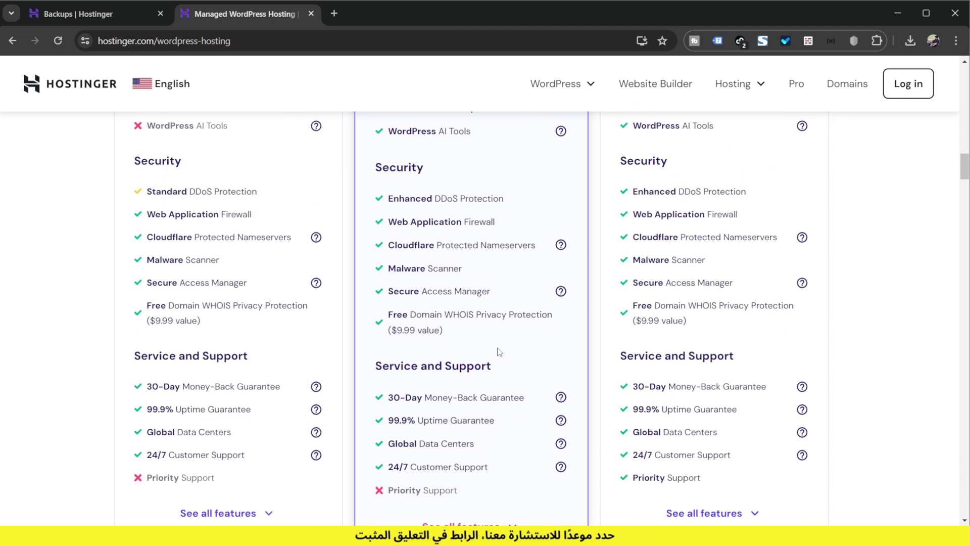
pyautogui.scroll(-4, 499, 352)
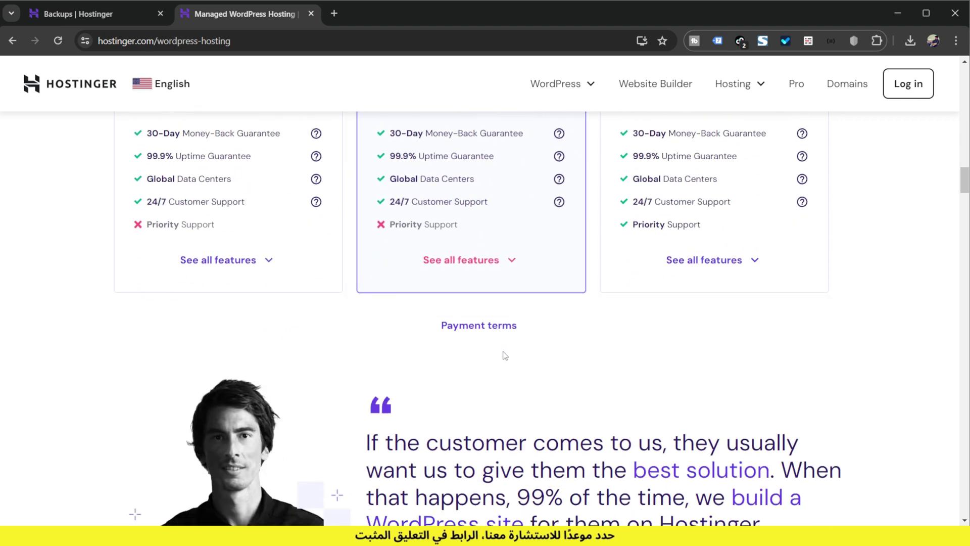
pyautogui.scroll(15, 504, 355)
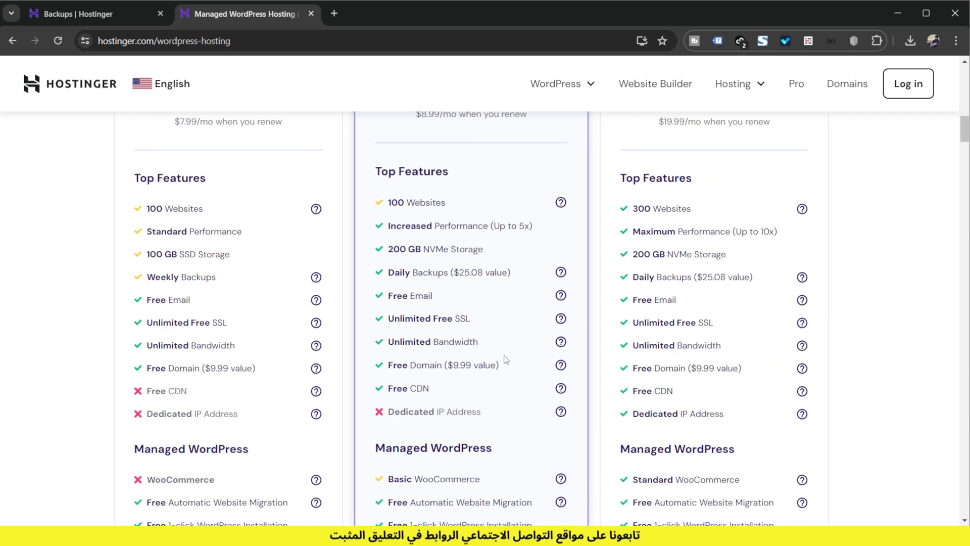
pyautogui.scroll(6, 506, 360)
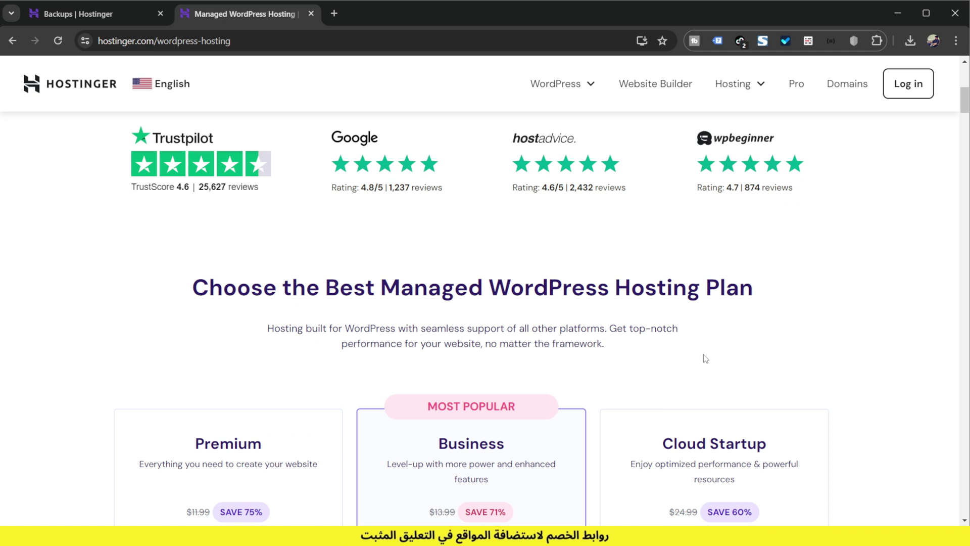
pyautogui.scroll(5, 705, 358)
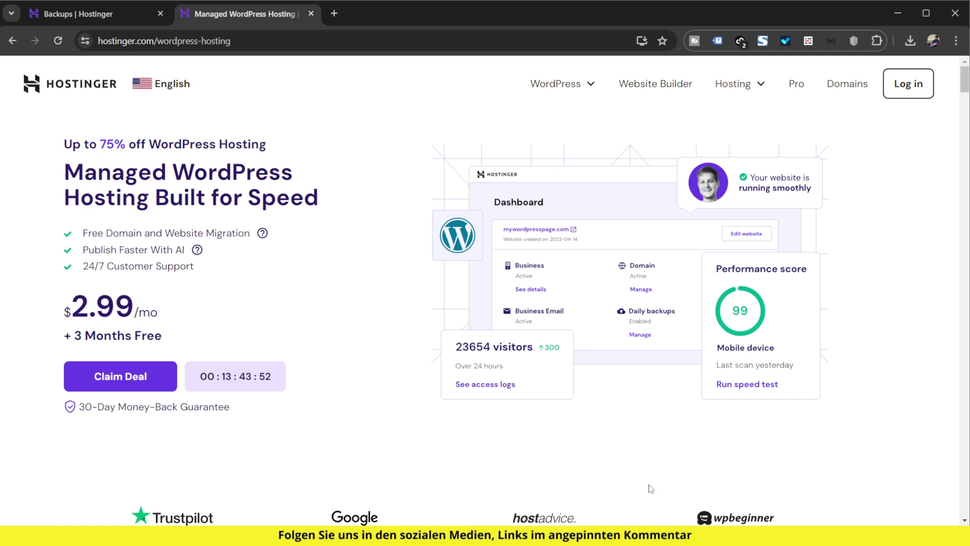
# - Review the plan prices and renewal rates again, and check the Cloud Startup plan's features against the other two plans
pyautogui.scroll(-8, 618, 379)
pyautogui.scroll(-3, 618, 387)
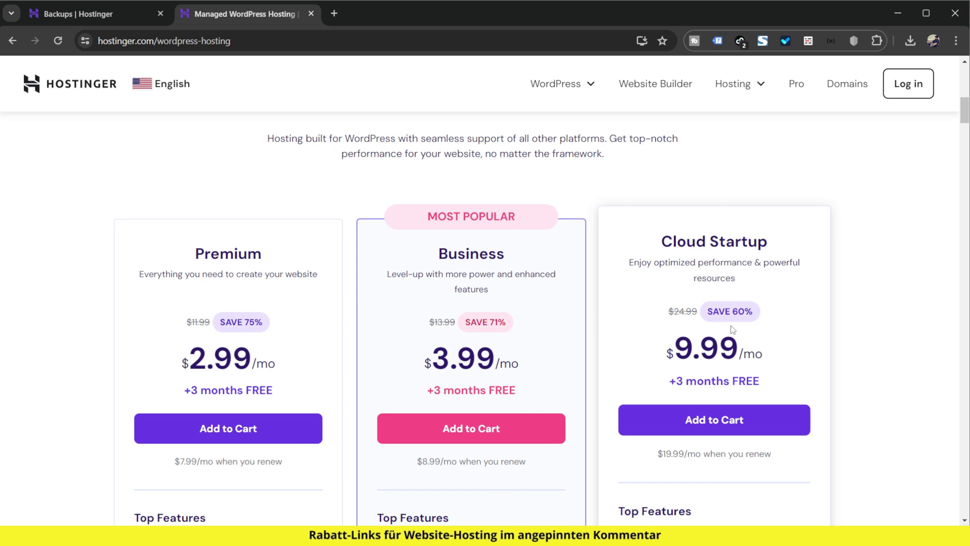
pyautogui.scroll(-1, 733, 329)
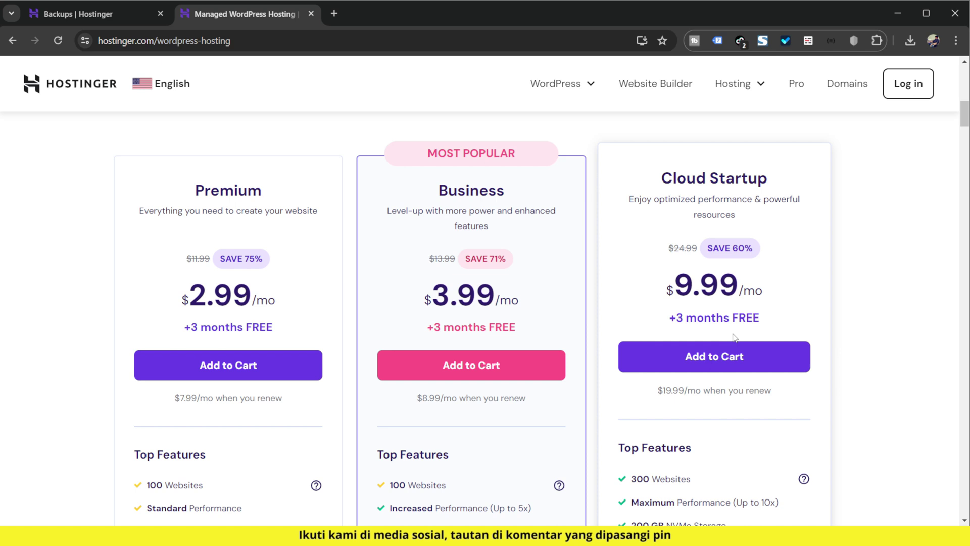
pyautogui.scroll(10, 734, 337)
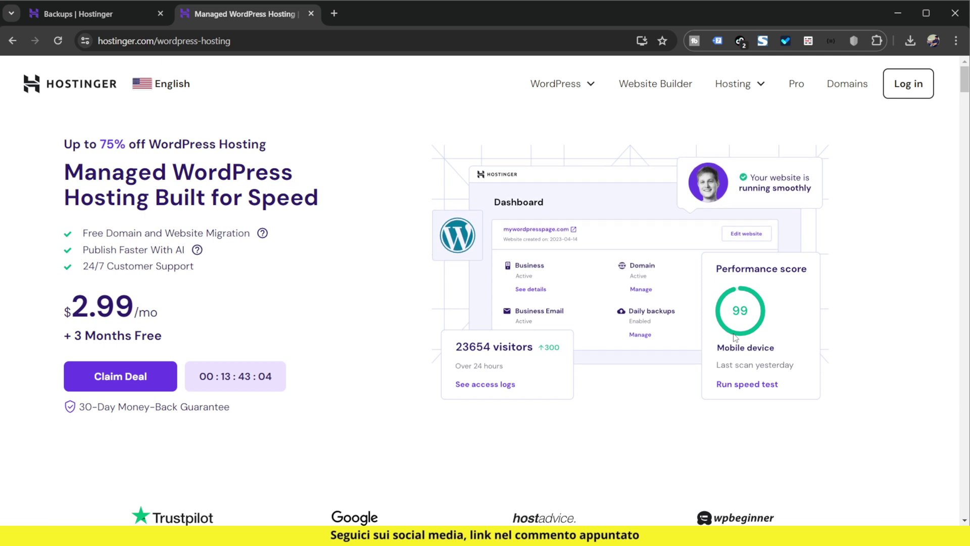
pyautogui.scroll(-5, 735, 337)
pyautogui.scroll(-6, 583, 365)
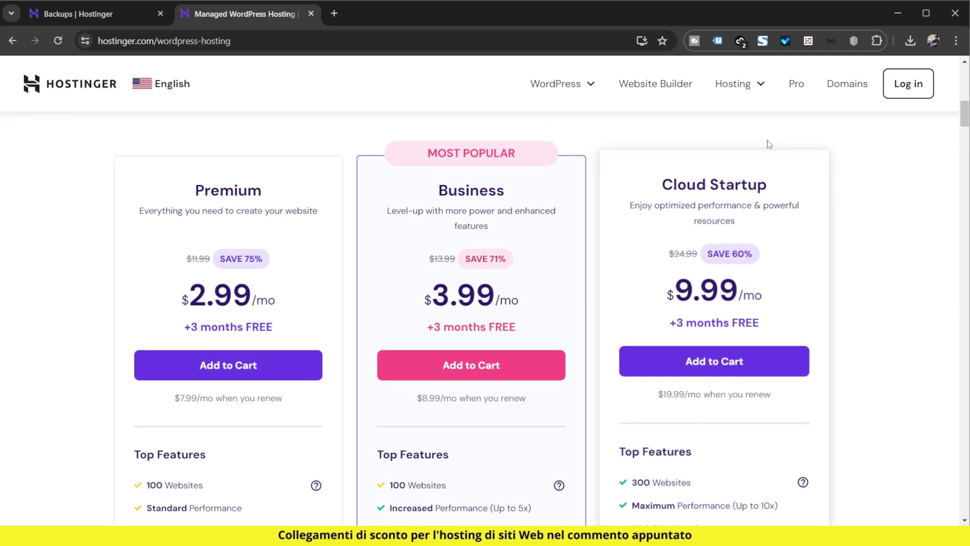
pyautogui.scroll(-10, 764, 225)
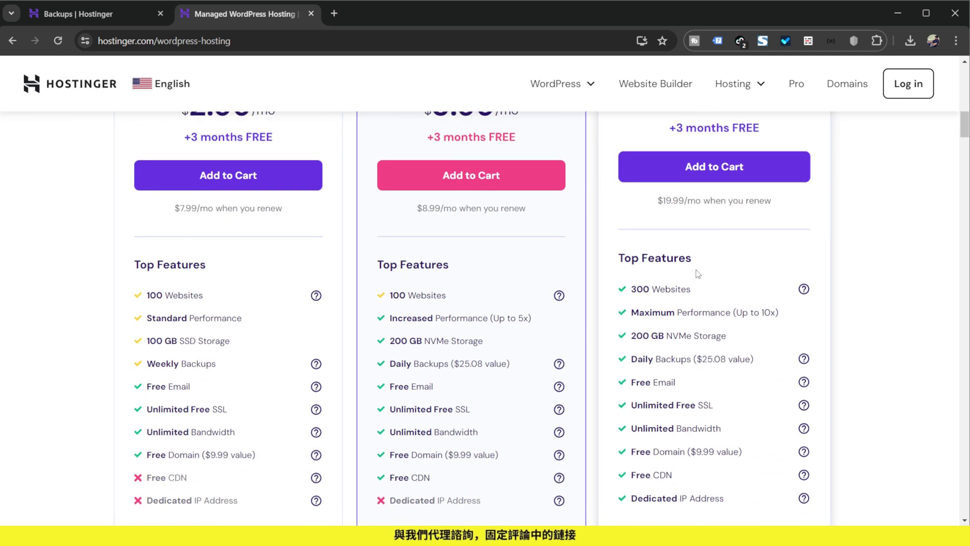
pyautogui.scroll(-10, 769, 358)
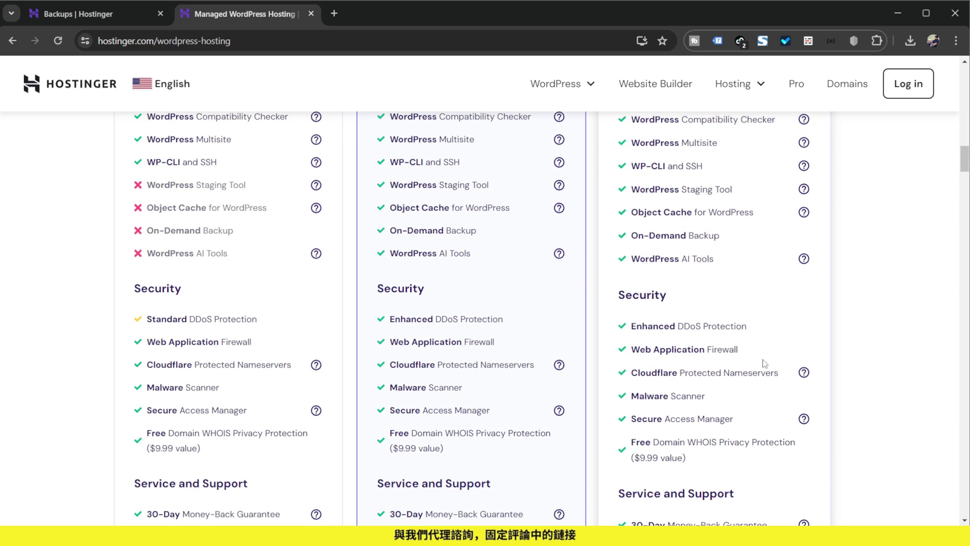
pyautogui.scroll(20, 761, 368)
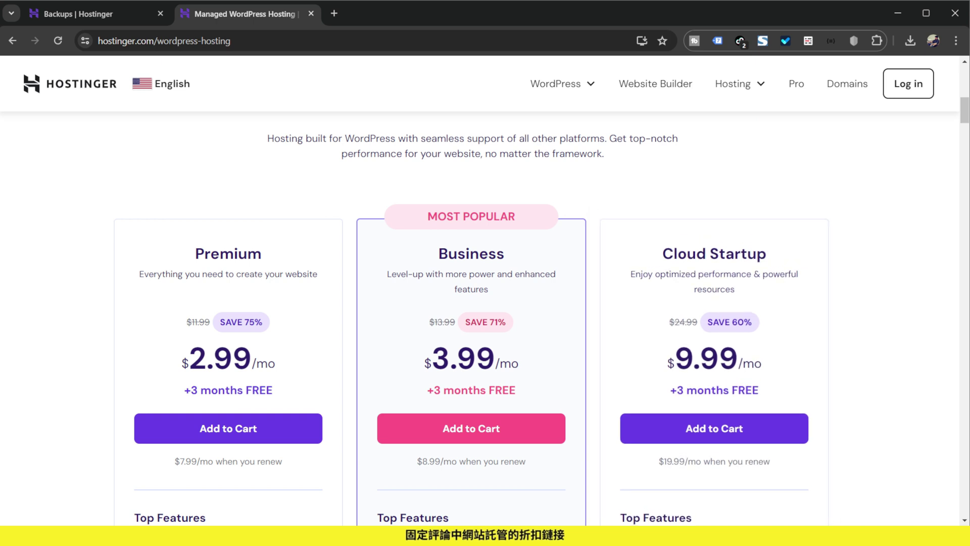
# - Close the Hostinger sales page and open the Backups page in the Files section for aulafabricando.online
pyautogui.hotkey('ctrl', 'w')
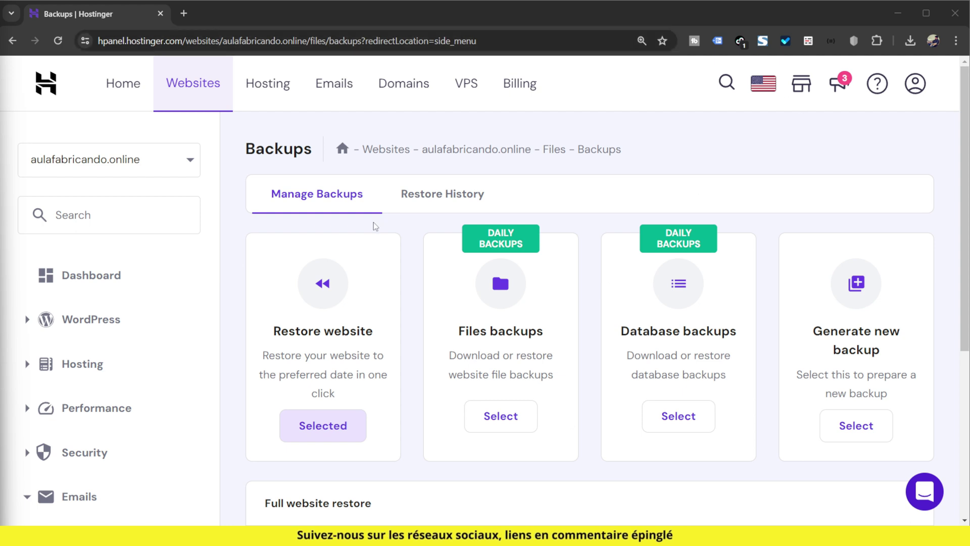
pyautogui.scroll(-5, 135, 277)
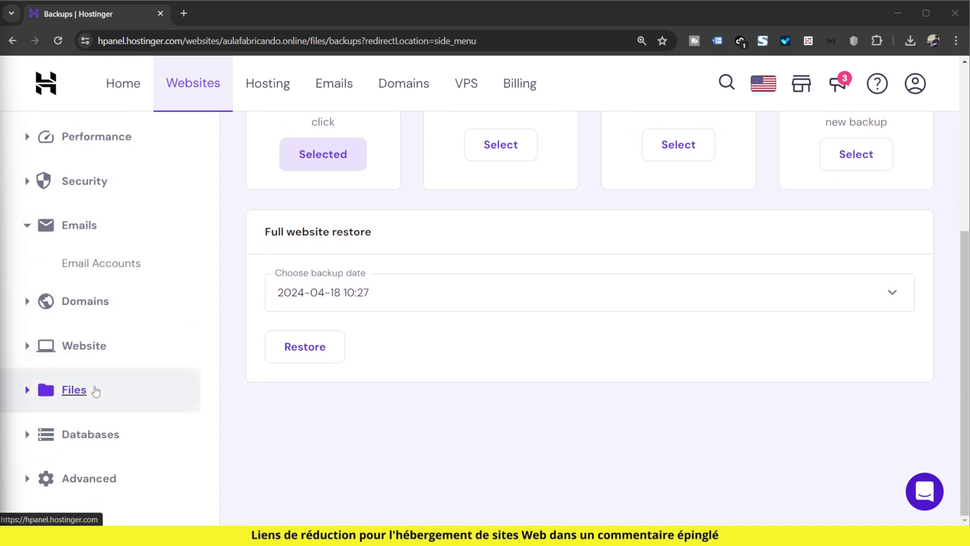
pyautogui.click(74, 390)
pyautogui.scroll(-2, 152, 394)
pyautogui.click(87, 340)
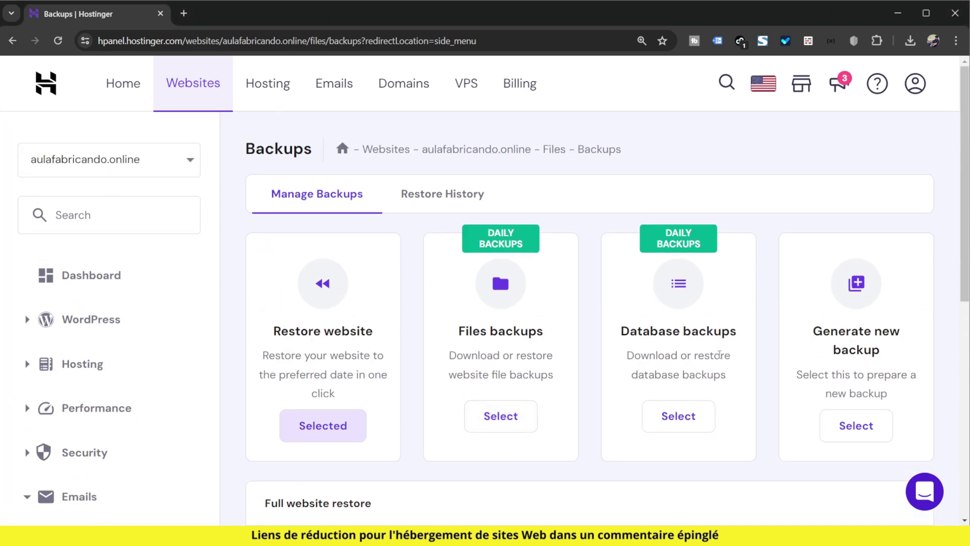
# - Generate a new backup of the website's current files and databases and confirm the request
pyautogui.scroll(-1, 821, 308)
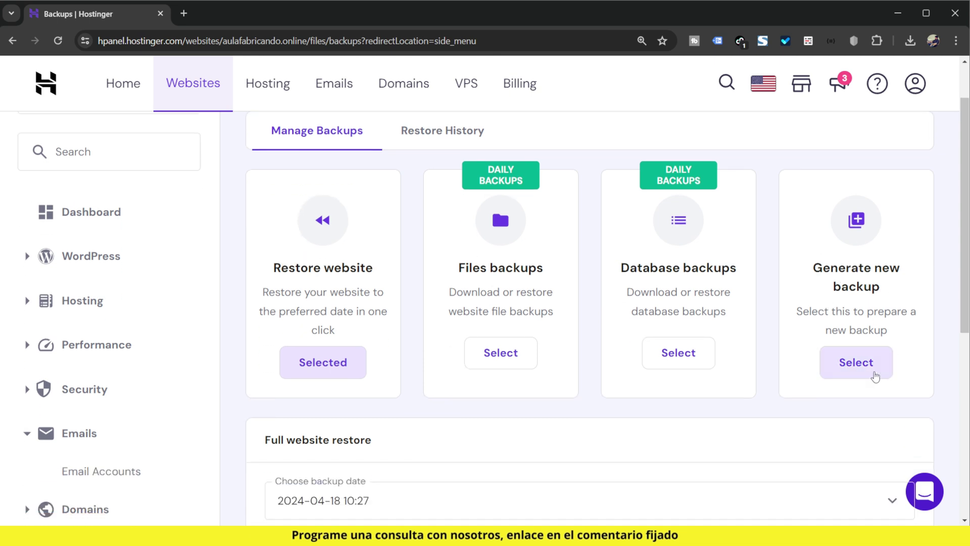
pyautogui.click(874, 374)
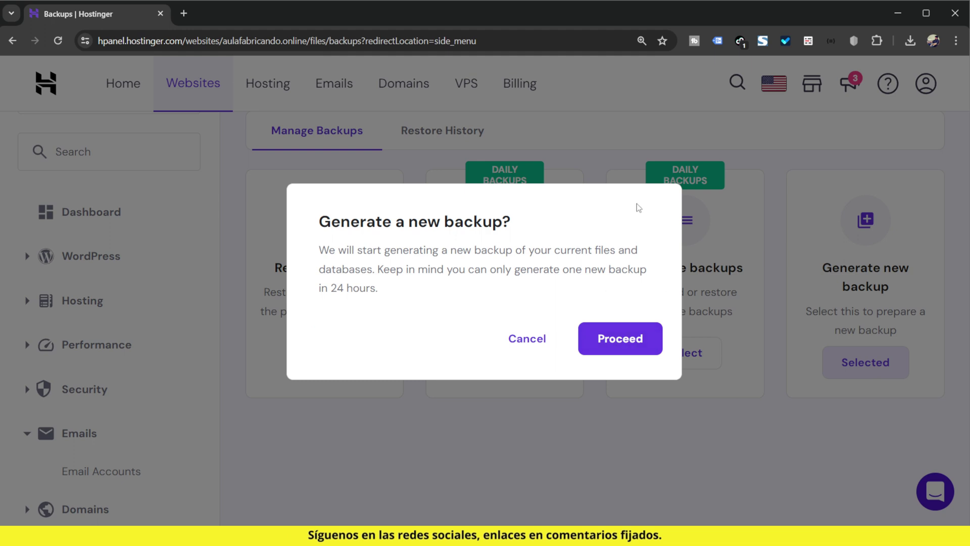
pyautogui.click(620, 339)
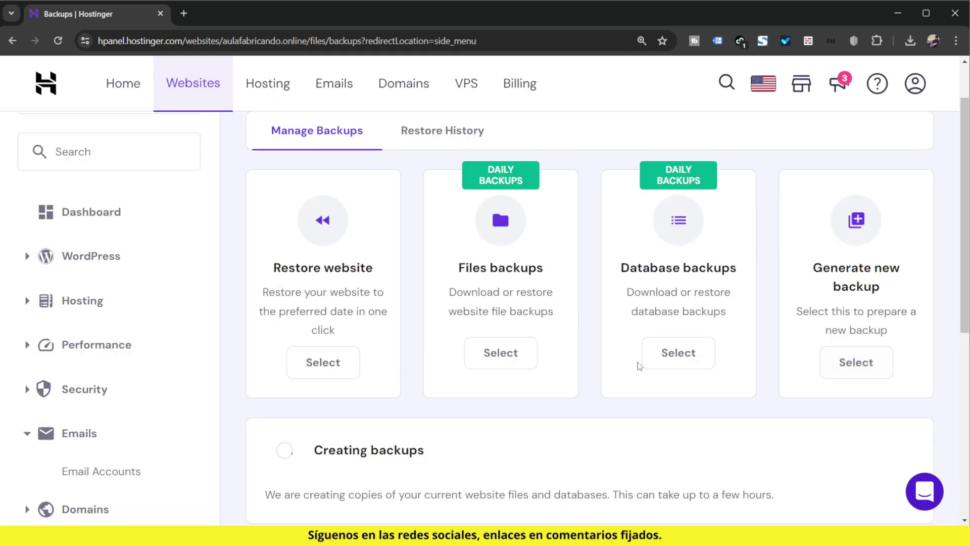
pyautogui.scroll(-3, 758, 424)
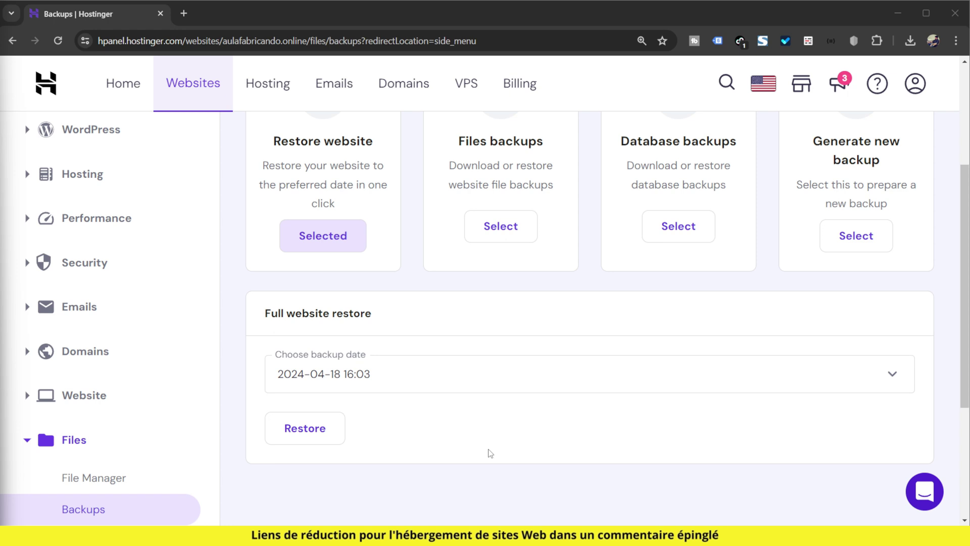
pyautogui.scroll(4, 490, 453)
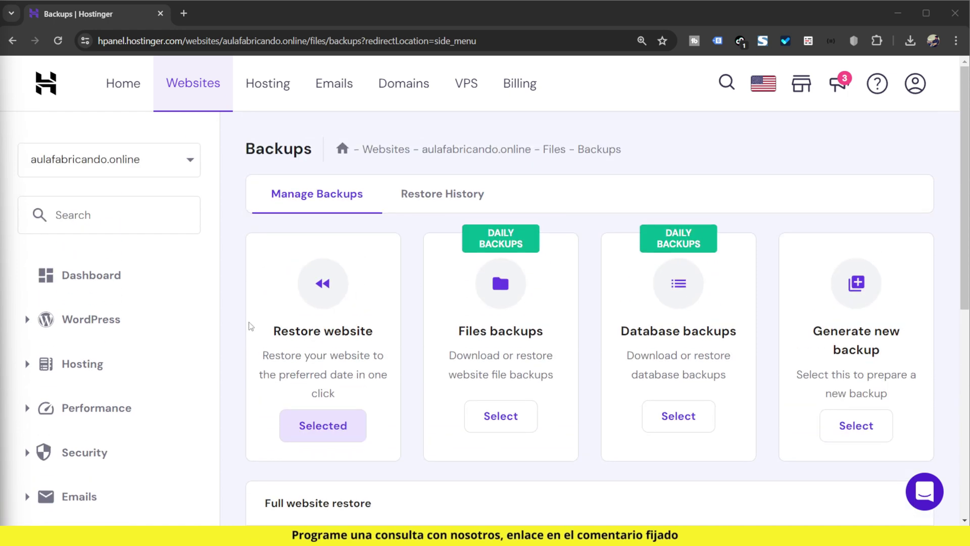
pyautogui.click(341, 430)
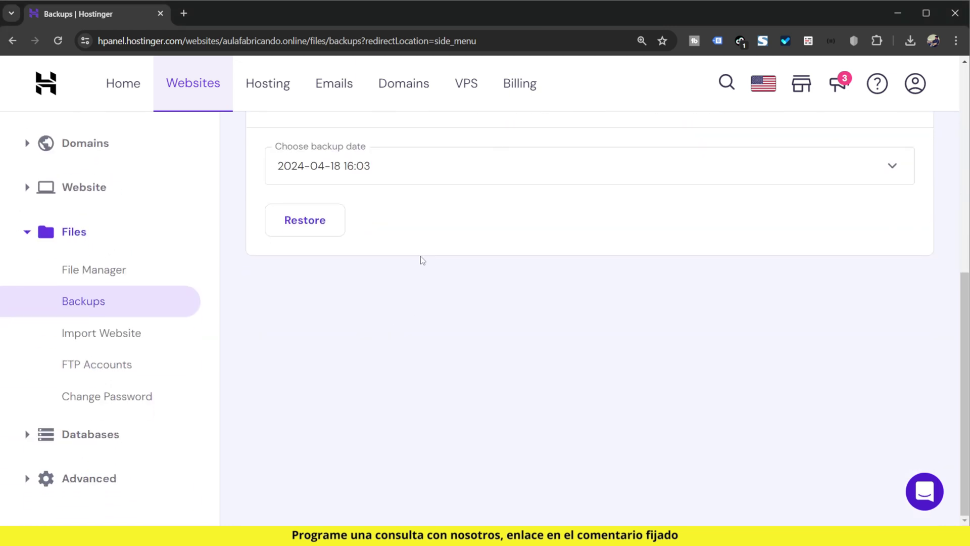
pyautogui.click(421, 172)
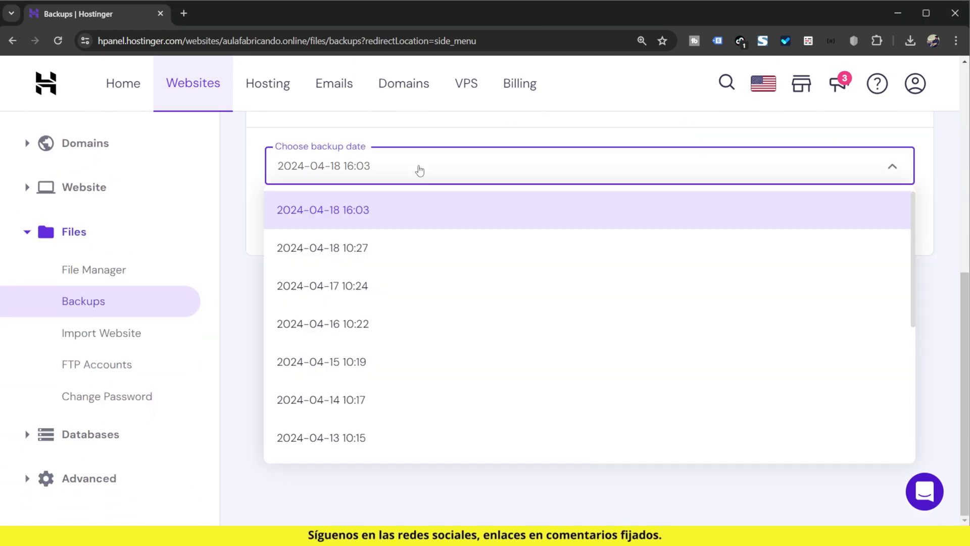
pyautogui.click(418, 167)
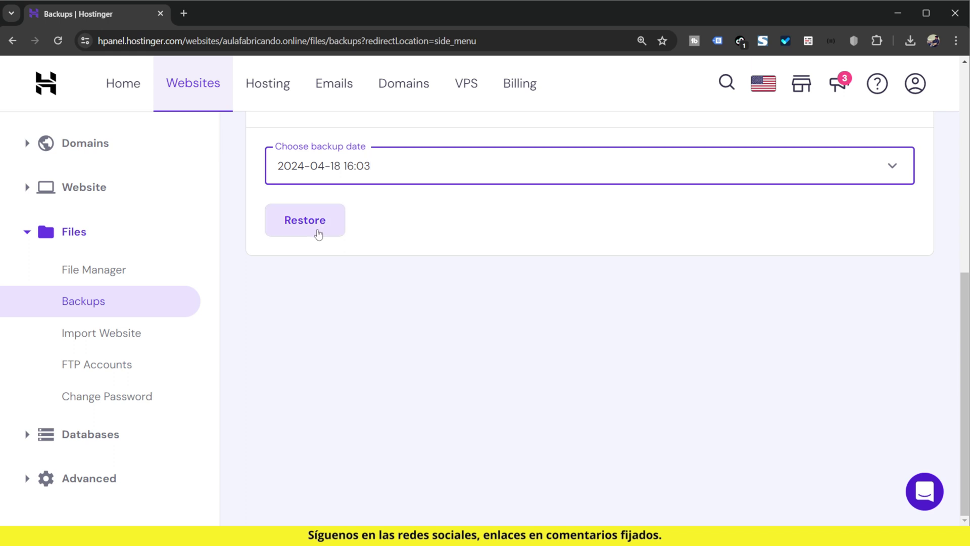
pyautogui.scroll(3, 488, 438)
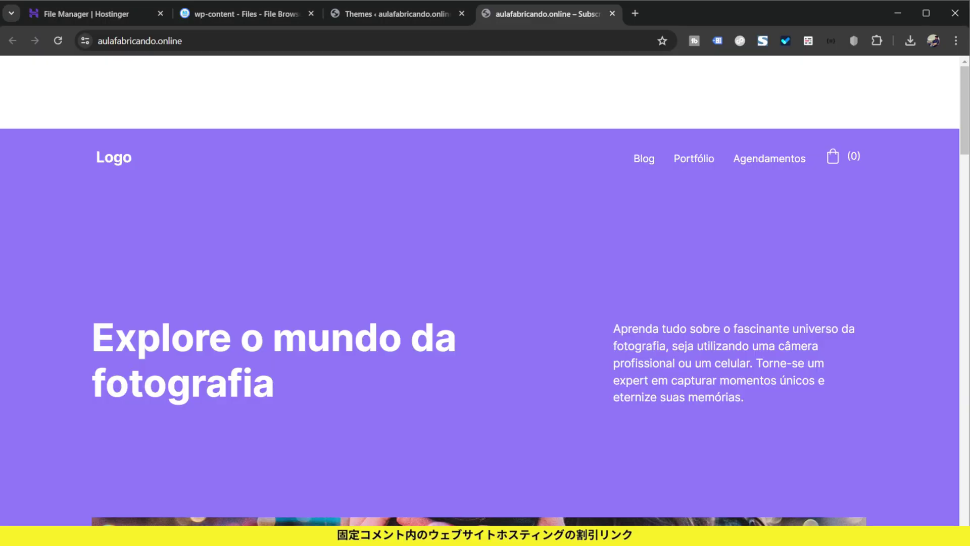
# - Copy the website address aulafabricando.online and load it in the Brave browser
pyautogui.click(188, 36)
pyautogui.hotkey('ctrl', 'c')
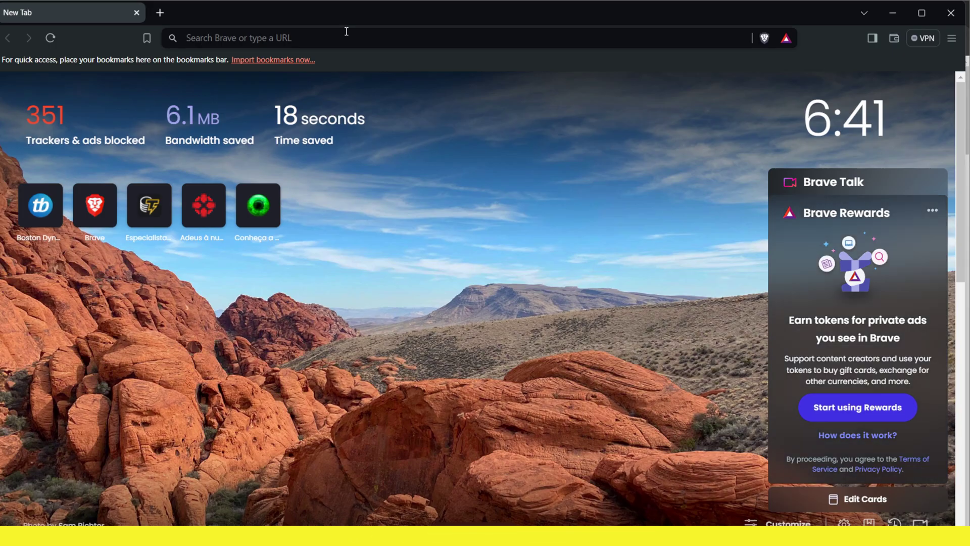
pyautogui.click(341, 35)
pyautogui.hotkey('ctrl', 'v')
pyautogui.press('Return')
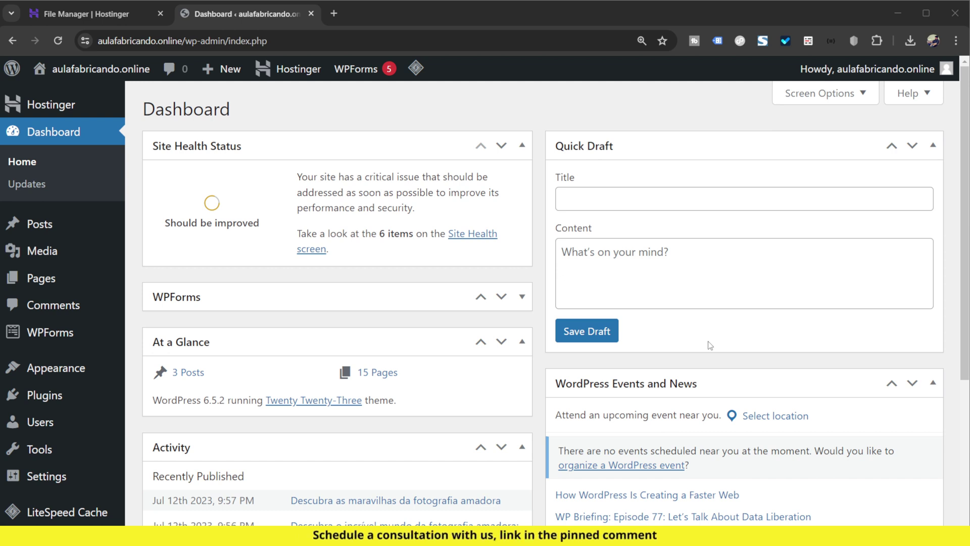
# - Activate the Twenty Twenty-Four theme on the WordPress Themes page
pyautogui.click(82, 371)
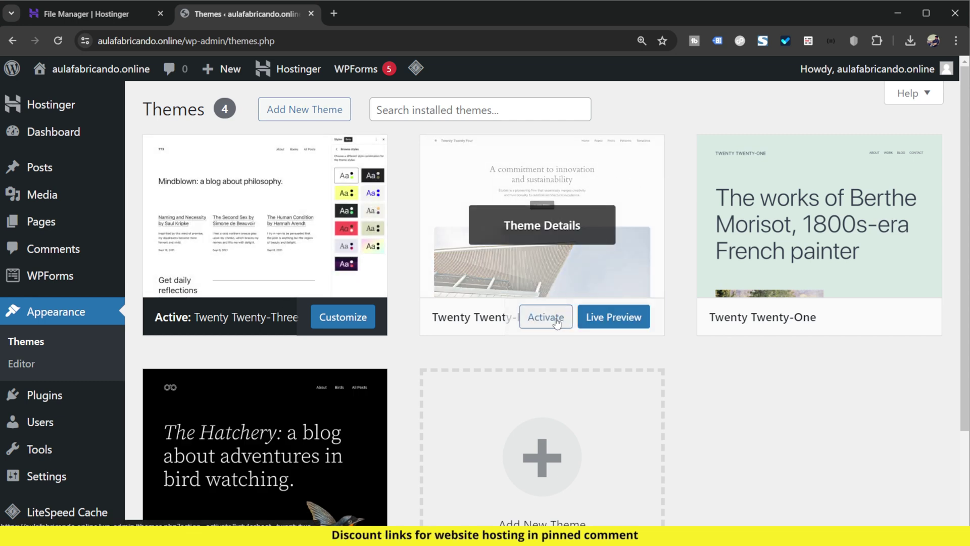
pyautogui.hotkey('ctrl', '+')
pyautogui.hotkey('ctrl', '+')
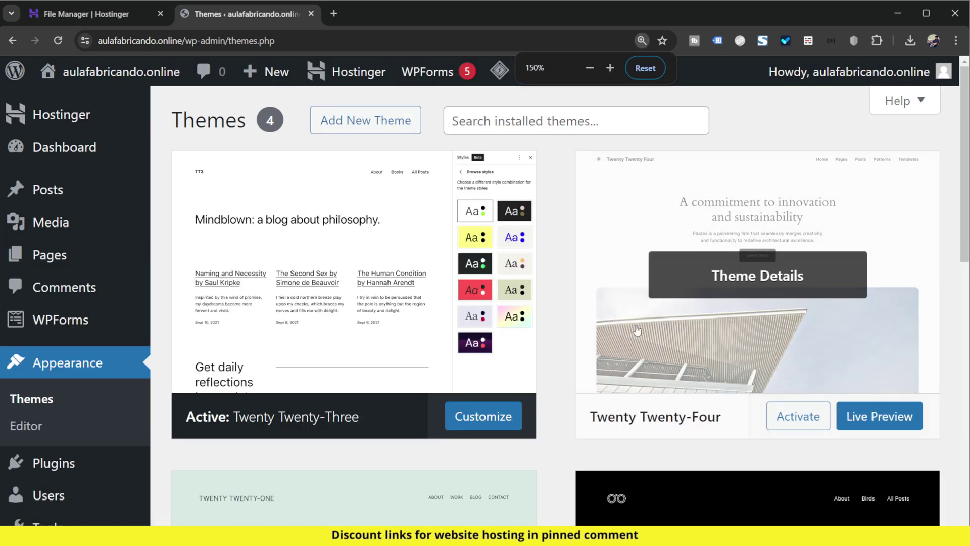
pyautogui.click(791, 415)
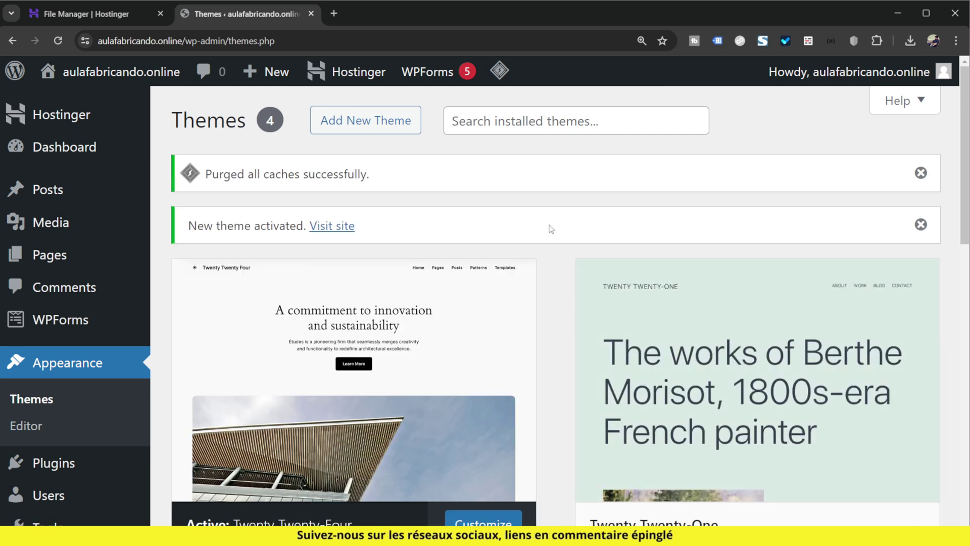
# - View the live website in a separate tab to check its appearance with the activated theme, and close that tab
pyautogui.moveTo(126, 71)
pyautogui.middleClick(90, 106)
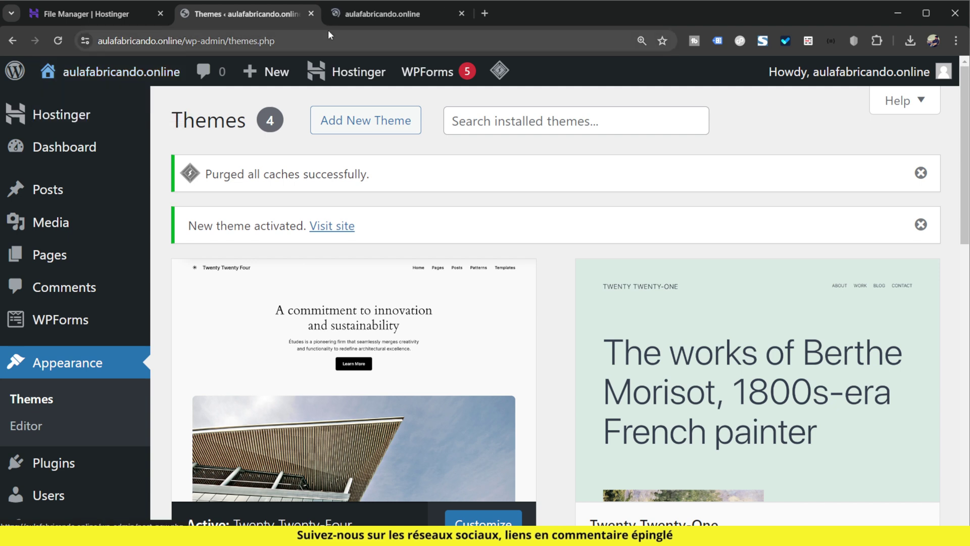
pyautogui.click(354, 15)
pyautogui.scroll(-5, 617, 350)
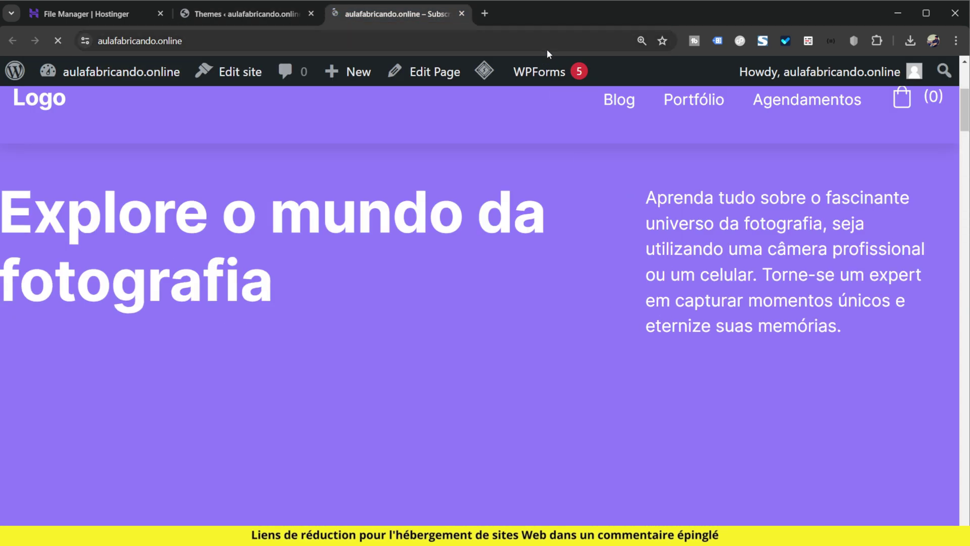
pyautogui.click(461, 14)
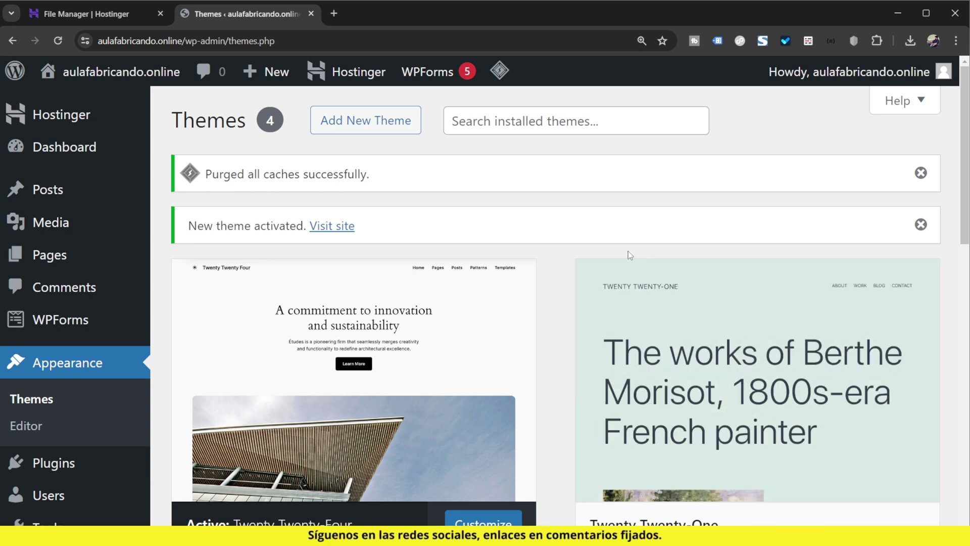
# - Access the files of aulafabricando.online from Hostinger's File Manager and open the public_html/wp-content/themes folder
pyautogui.click(73, 14)
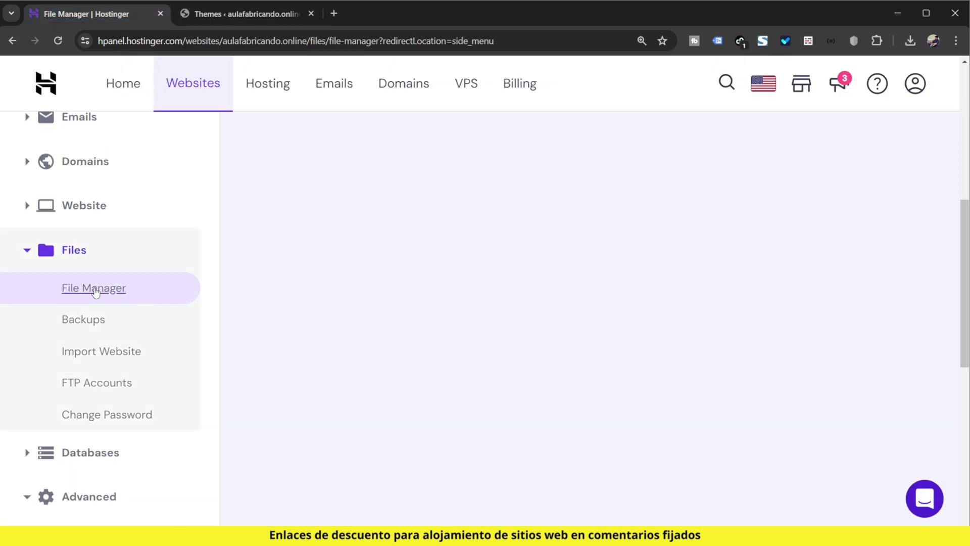
pyautogui.click(399, 249)
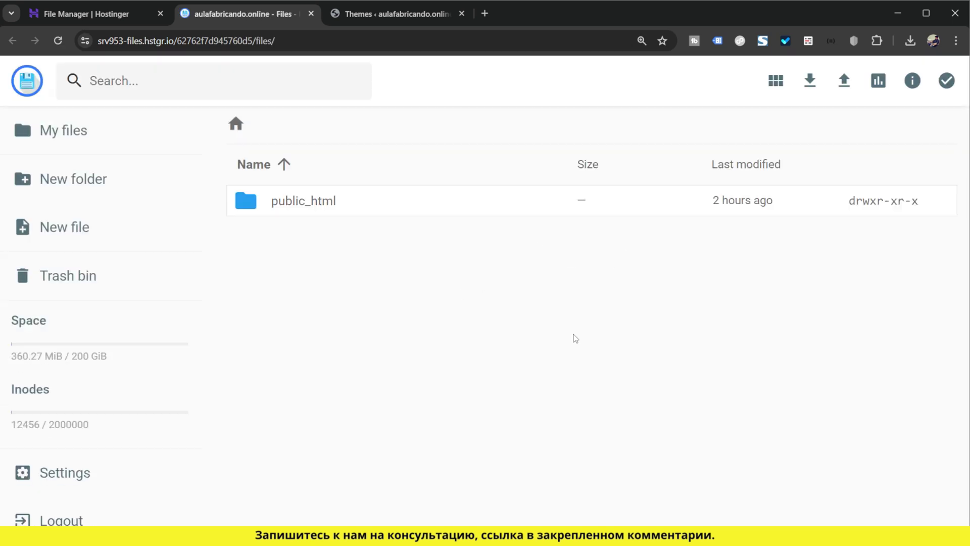
pyautogui.doubleClick(332, 213)
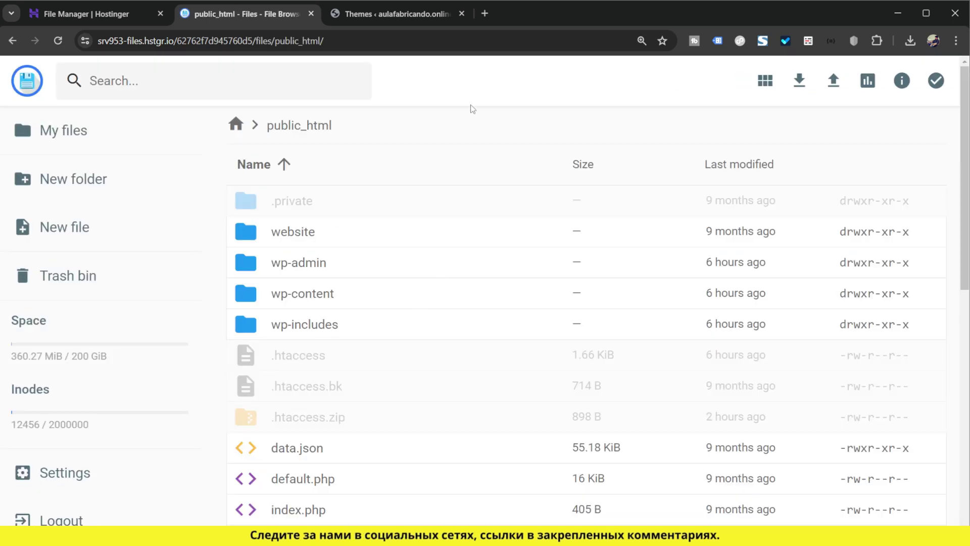
pyautogui.doubleClick(361, 296)
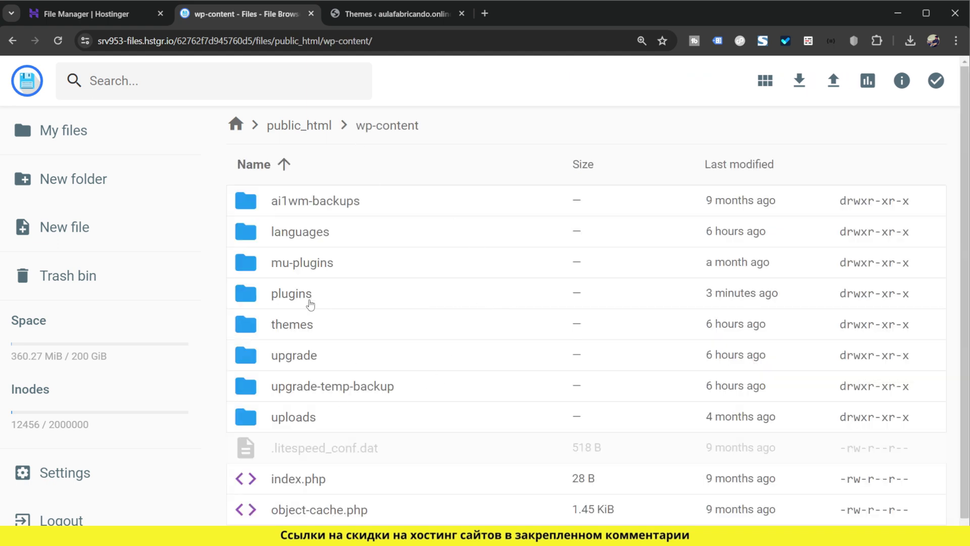
pyautogui.doubleClick(319, 329)
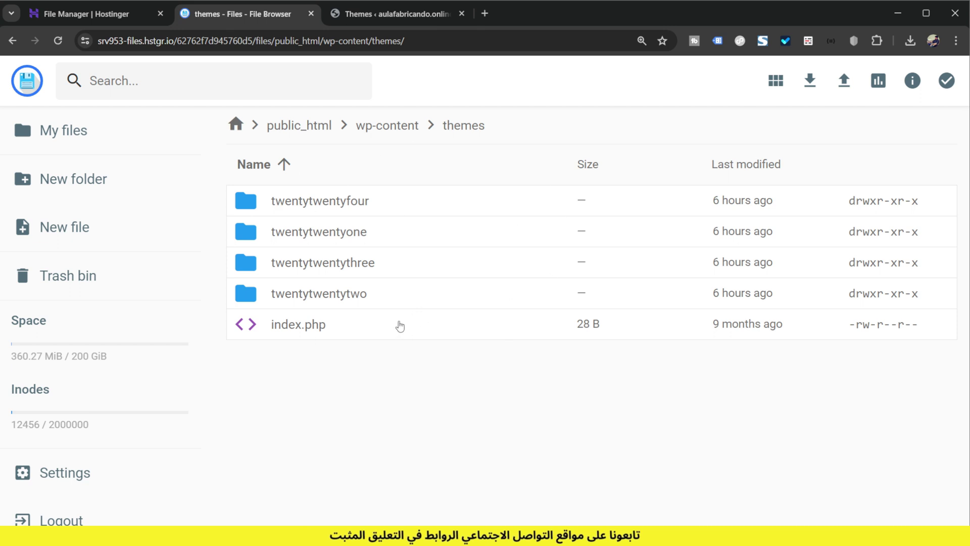
# - Return to the Hostinger panel and open the aulafabricando.online database in phpMyAdmin
pyautogui.click(121, 14)
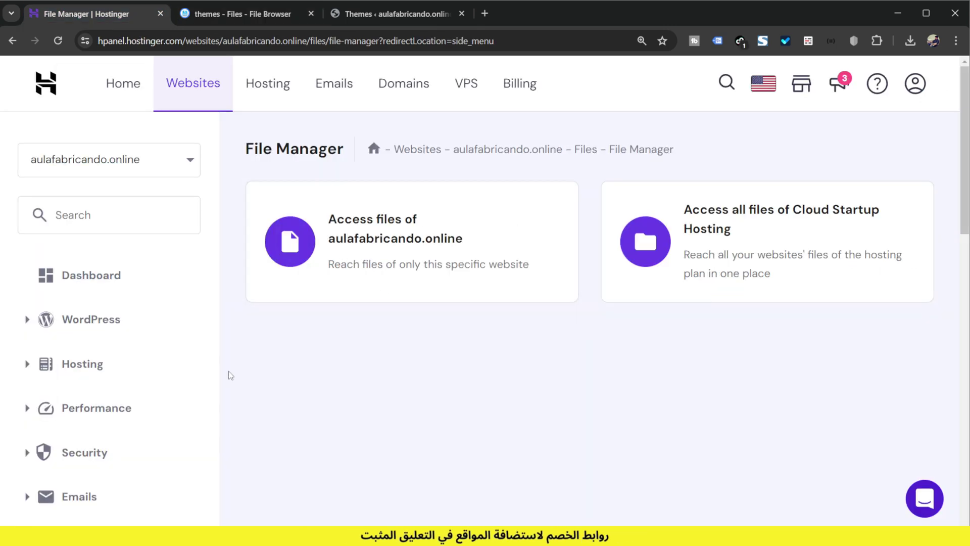
pyautogui.scroll(-8, 133, 389)
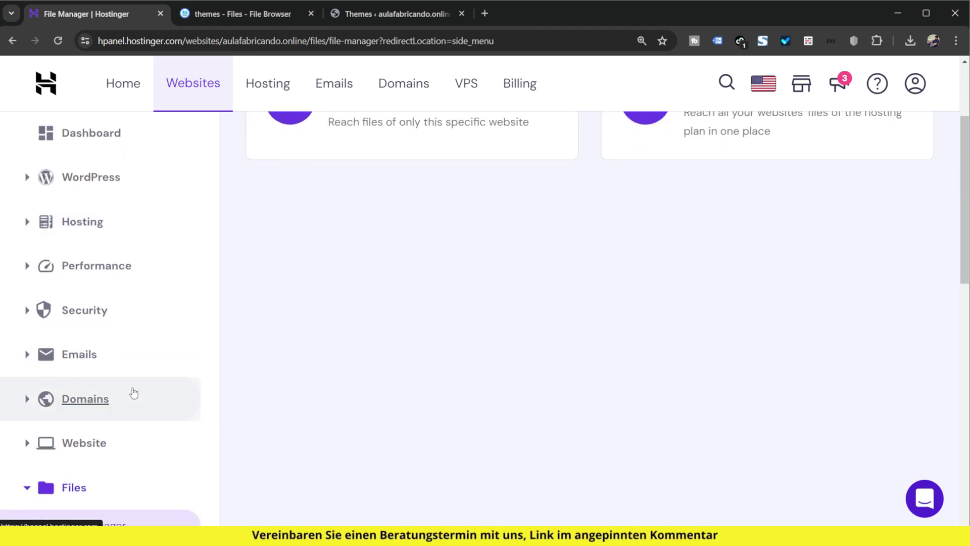
pyautogui.click(134, 392)
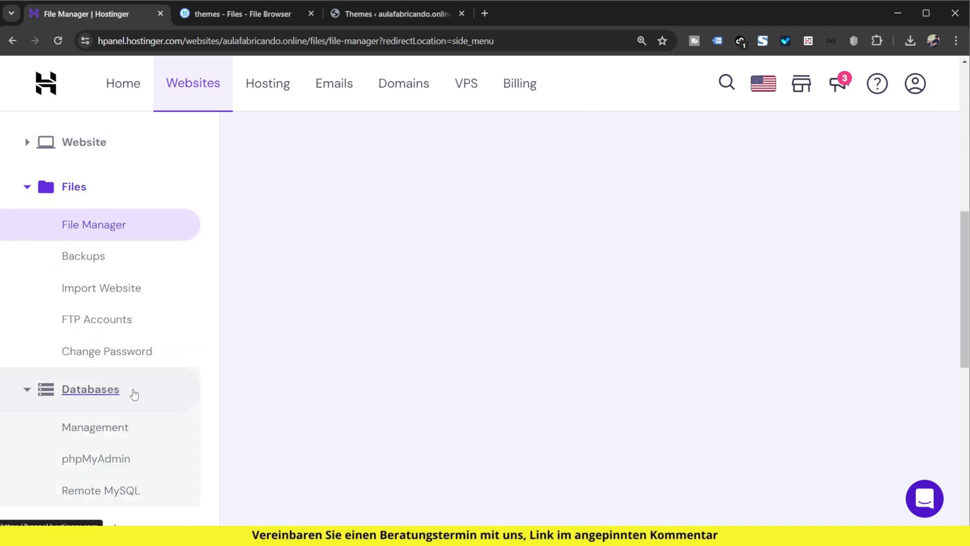
pyautogui.scroll(-2, 156, 399)
pyautogui.click(158, 396)
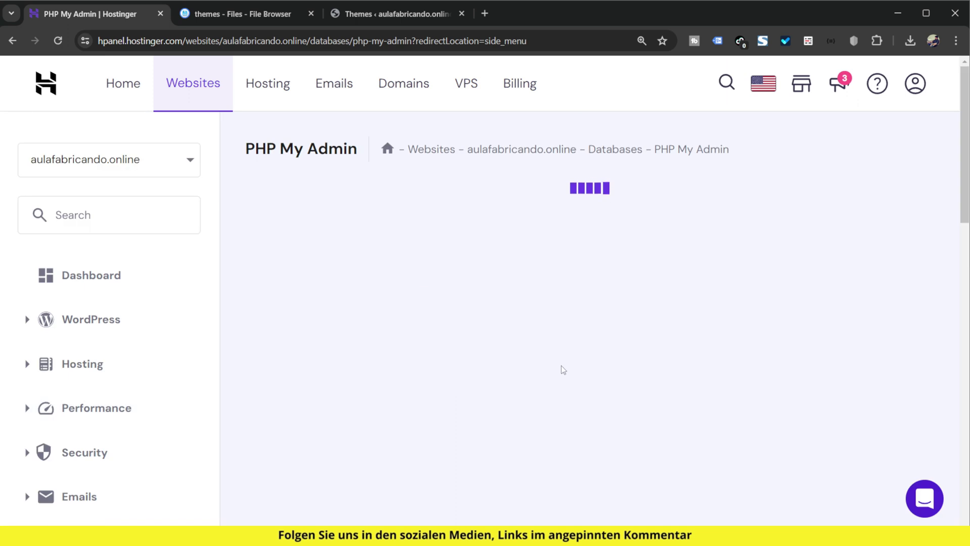
pyautogui.click(805, 397)
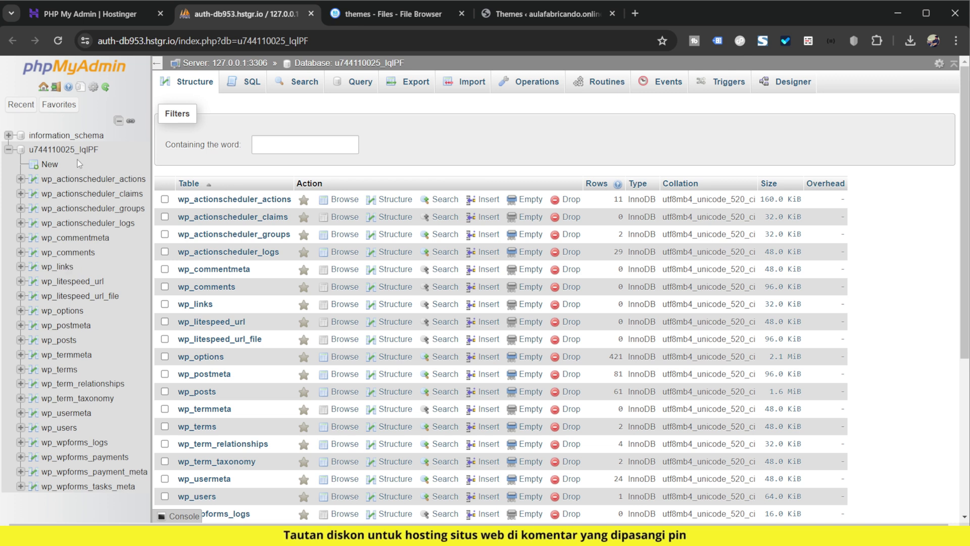
# - Open page 2 of the wp_options table and locate the template and stylesheet options, highlighting the template value
pyautogui.click(66, 310)
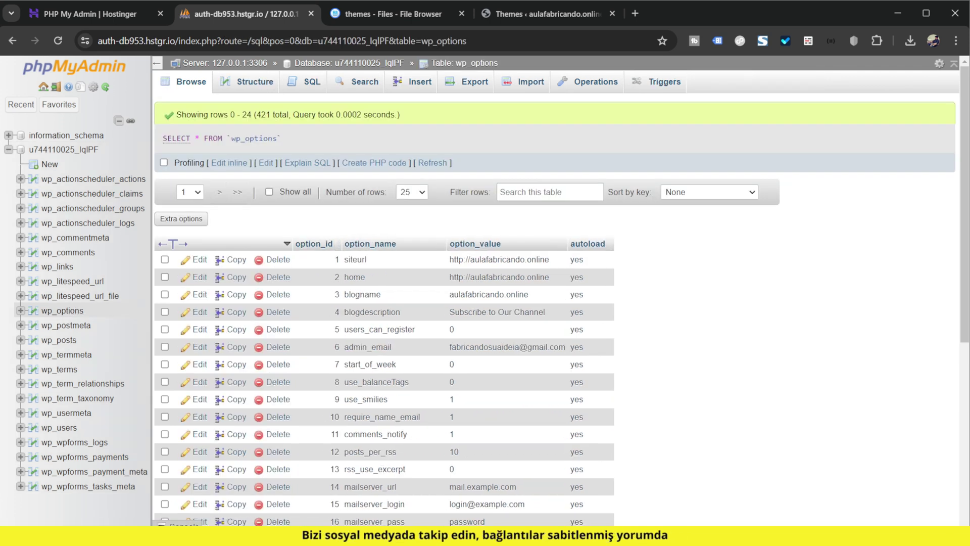
pyautogui.scroll(-5, 473, 257)
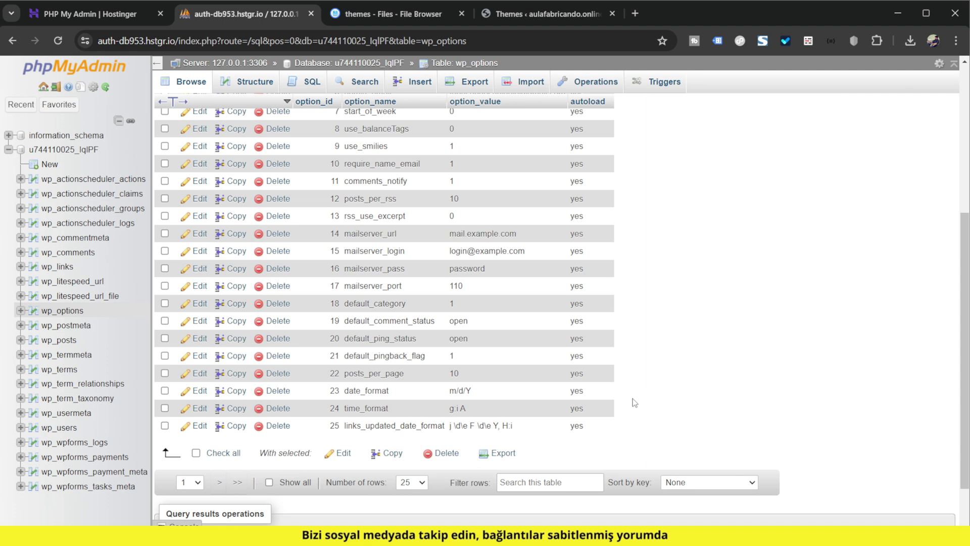
pyautogui.scroll(5, 384, 303)
pyautogui.click(198, 195)
pyautogui.click(183, 225)
pyautogui.click(221, 192)
pyautogui.click(214, 215)
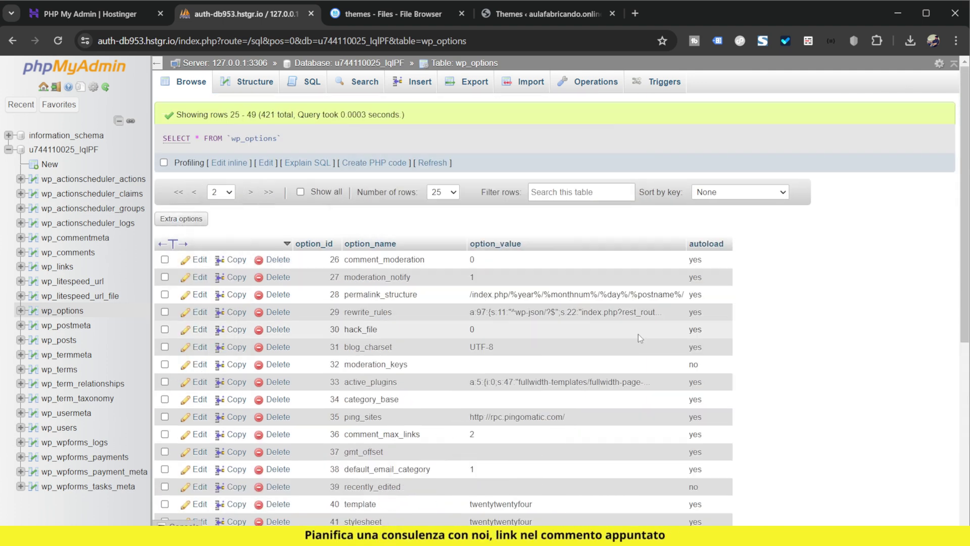
pyautogui.scroll(-4, 631, 354)
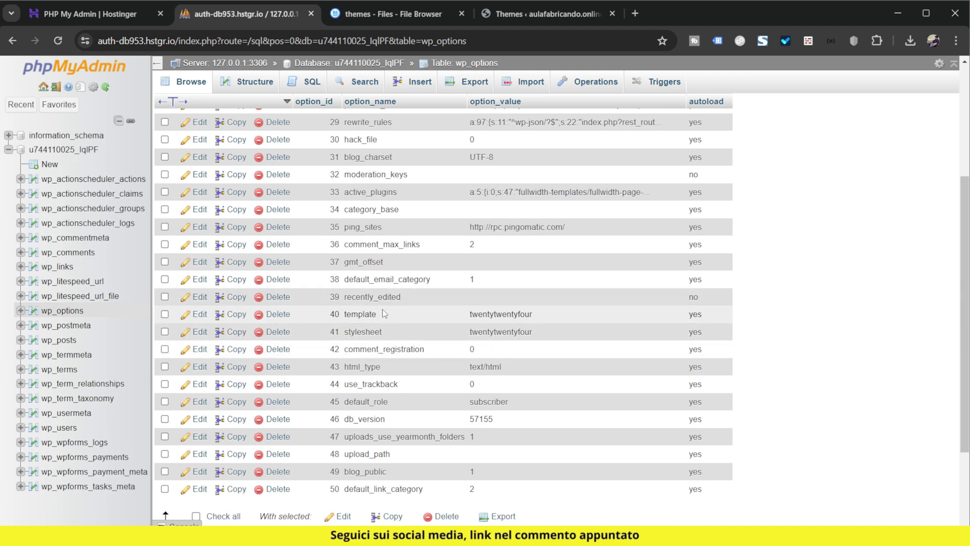
pyautogui.hotkey('ctrl', '+')
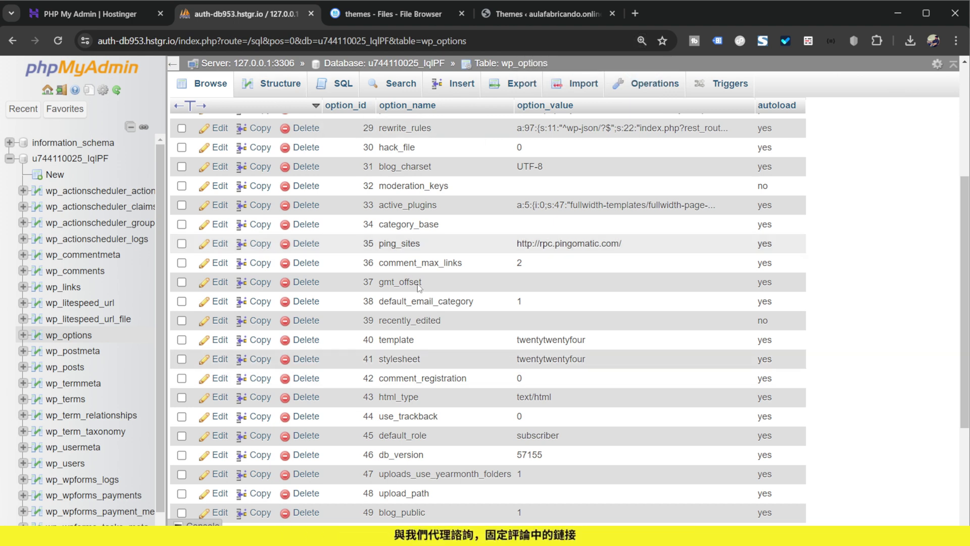
pyautogui.moveTo(516, 340); pyautogui.dragTo(565, 347)
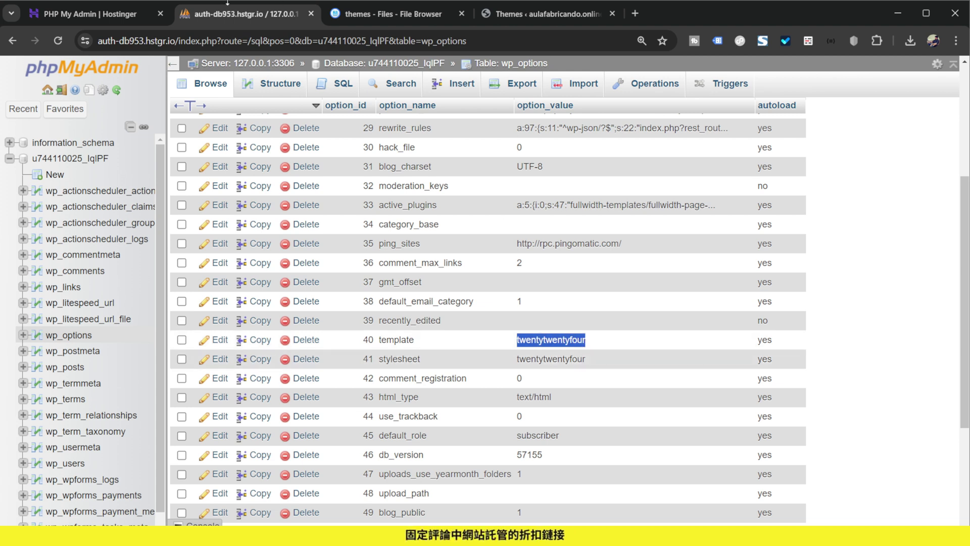
# - Copy the folder name twentytwentythree from the themes folder in the file browser without renaming the folder
pyautogui.click(386, 14)
pyautogui.click(373, 265)
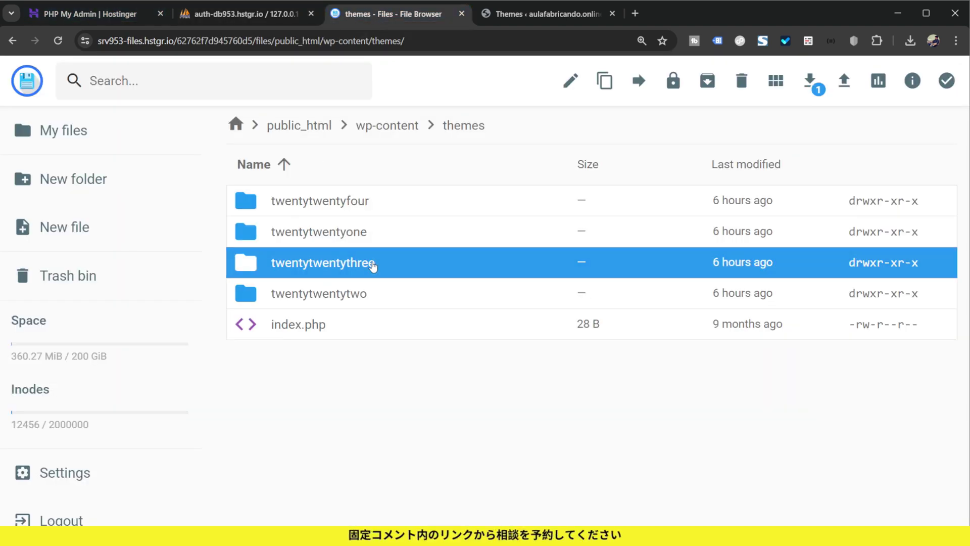
pyautogui.click(372, 266)
pyautogui.click(373, 268)
pyautogui.rightClick(374, 263)
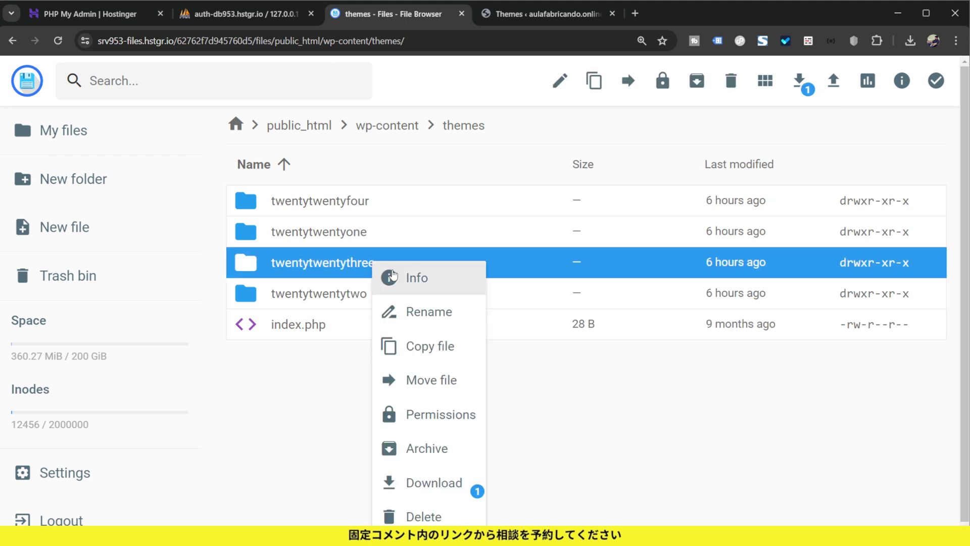
pyautogui.click(428, 311)
pyautogui.moveTo(456, 306); pyautogui.dragTo(351, 303)
pyautogui.hotkey('ctrl', 'c')
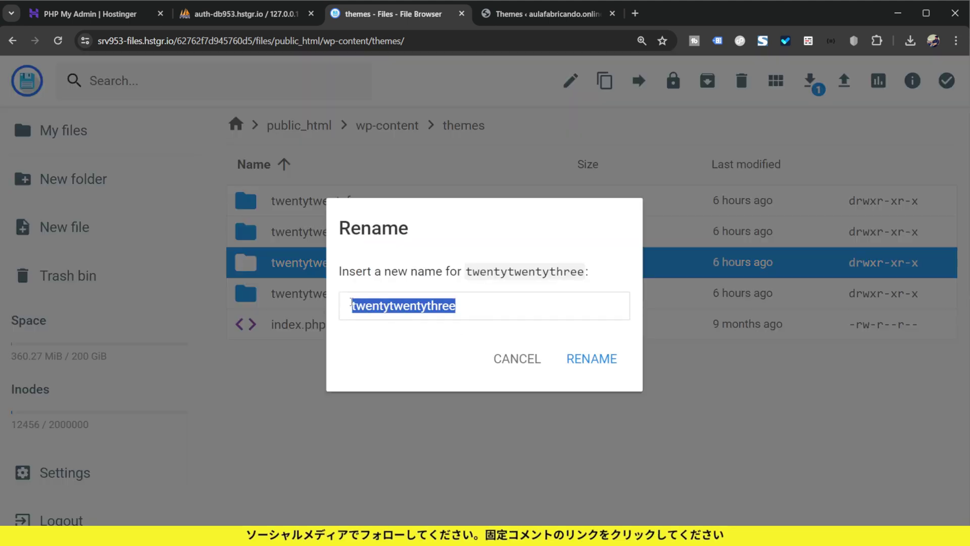
pyautogui.click(516, 358)
# - Set the template and stylesheet option values in wp_options to twentytwentythree in phpMyAdmin
pyautogui.click(262, 17)
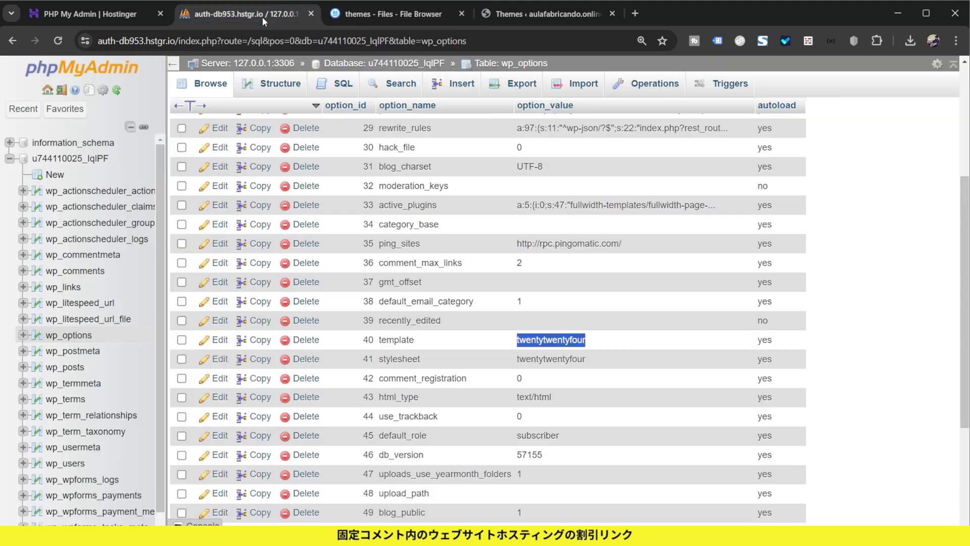
pyautogui.doubleClick(559, 340)
pyautogui.hotkey('ctrl', 'a')
pyautogui.hotkey('ctrl', 'v')
pyautogui.press('Return')
pyautogui.doubleClick(589, 363)
pyautogui.hotkey('ctrl', 'a')
pyautogui.hotkey('ctrl', 'v')
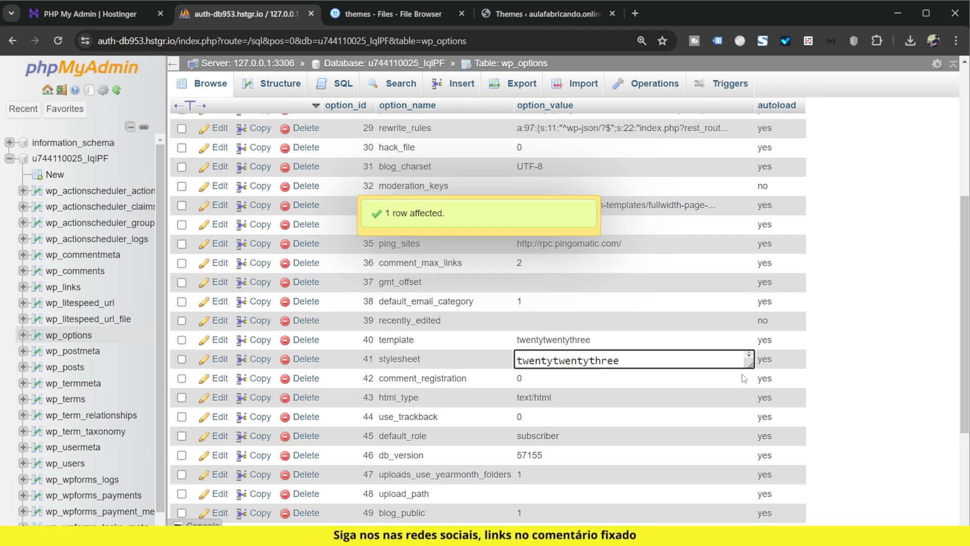
pyautogui.press('Return')
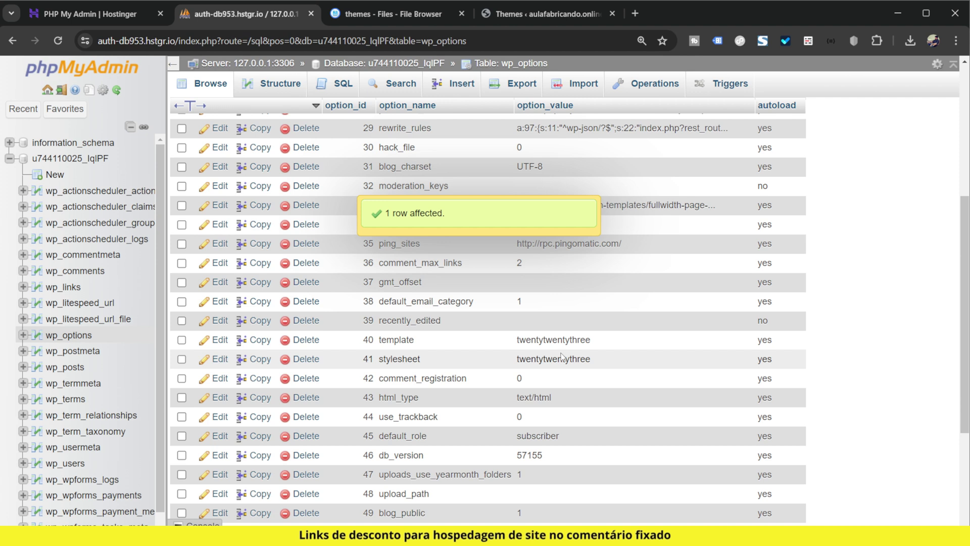
# - Reload the WordPress Themes page to check which theme is active
pyautogui.click(519, 20)
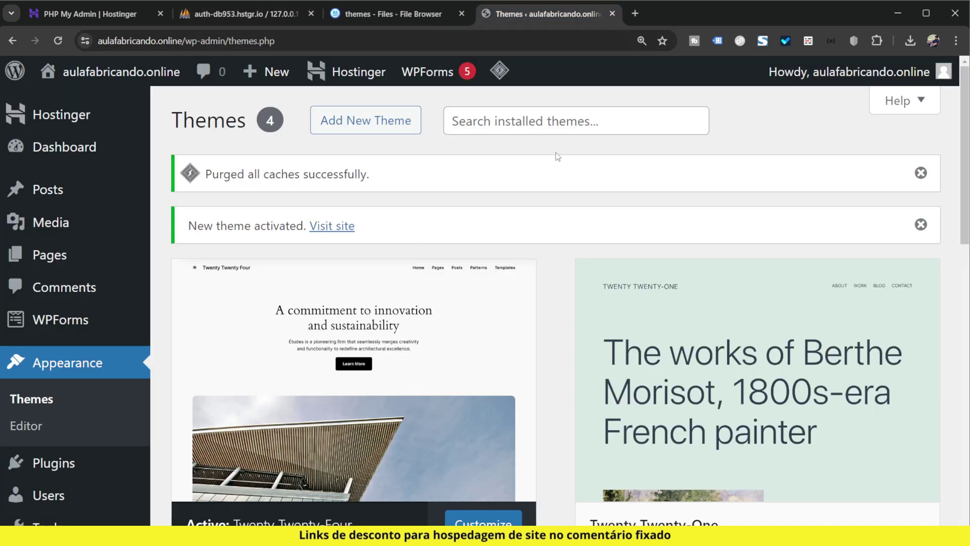
pyautogui.hotkey('ctrl', '-')
pyautogui.click(58, 40)
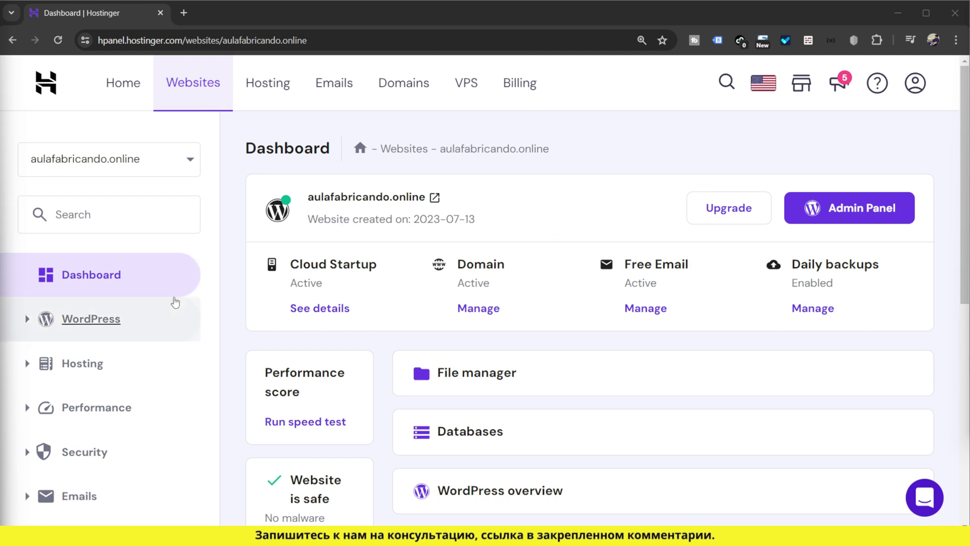
# - Open PHP Configuration for aulafabricando.online and review the available PHP versions
pyautogui.scroll(-6, 173, 303)
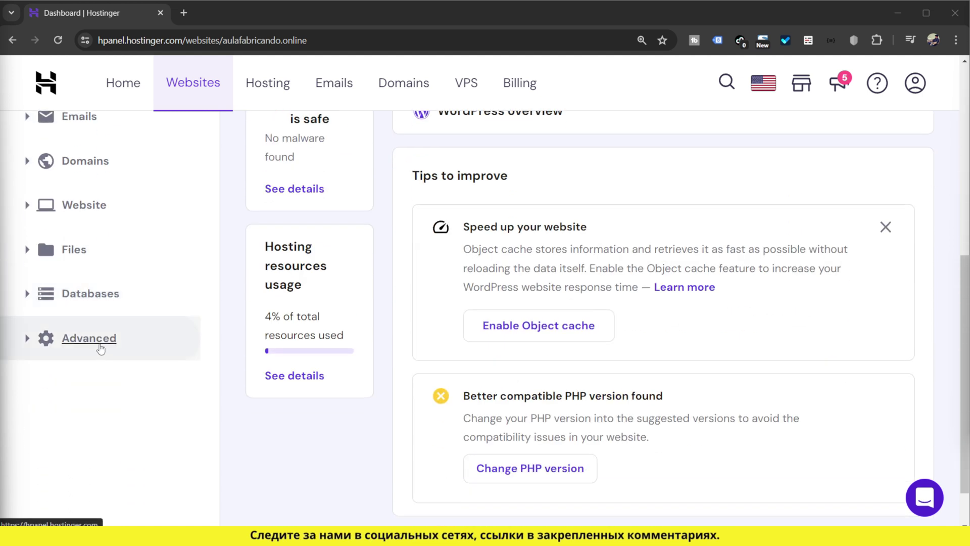
pyautogui.click(100, 346)
pyautogui.click(103, 414)
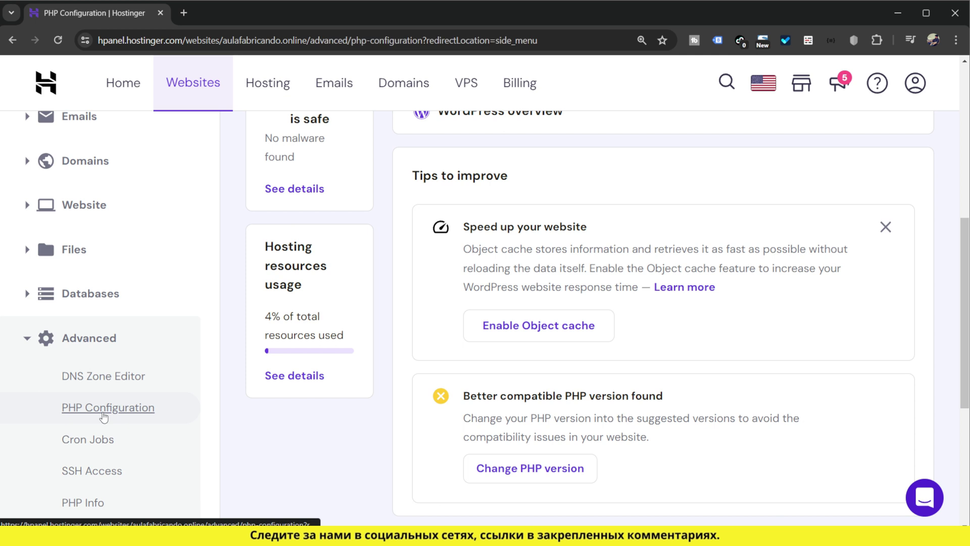
pyautogui.scroll(-3, 433, 348)
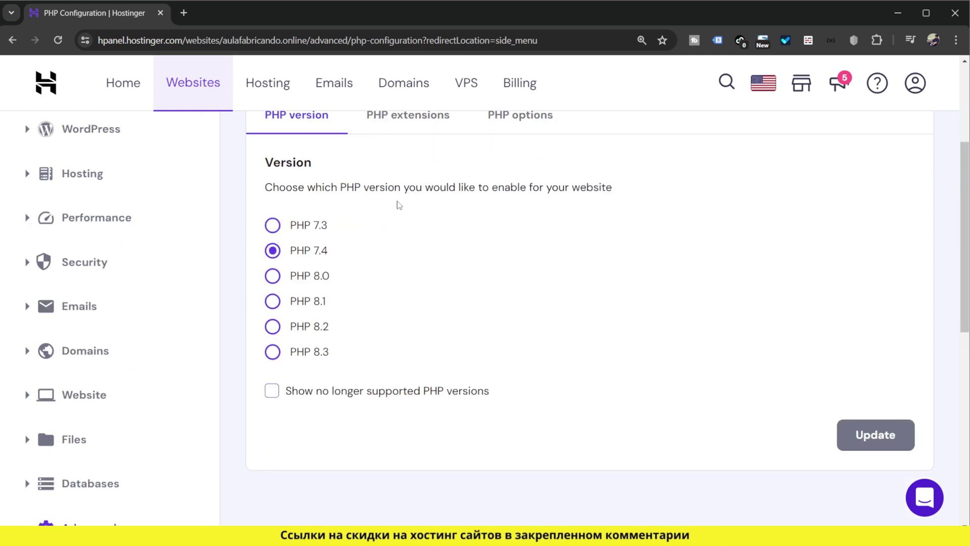
pyautogui.scroll(2, 399, 367)
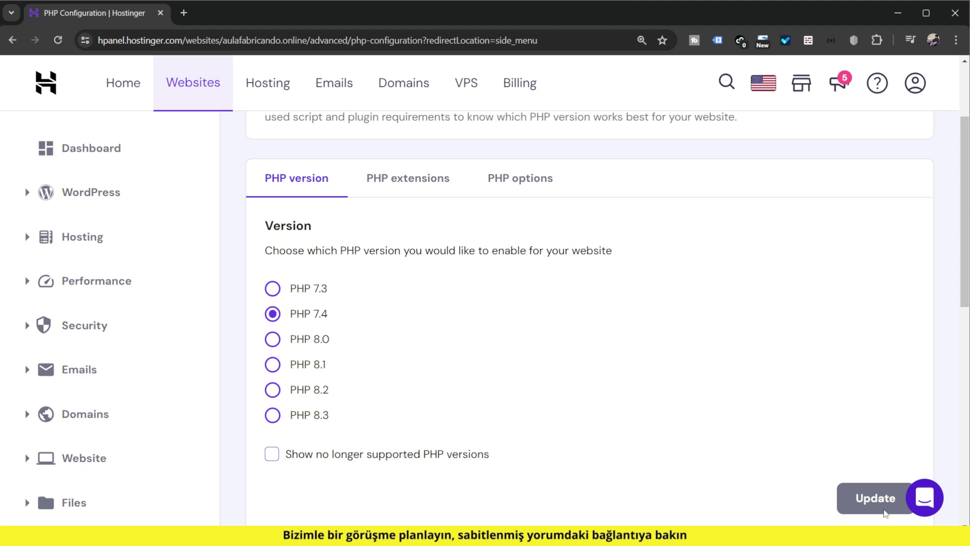
pyautogui.scroll(-1, 883, 510)
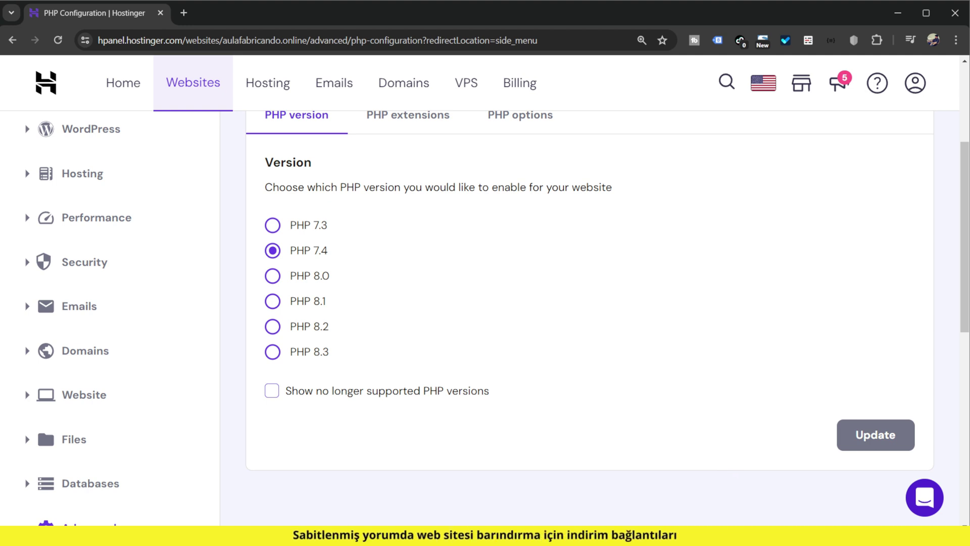
pyautogui.scroll(4, 543, 450)
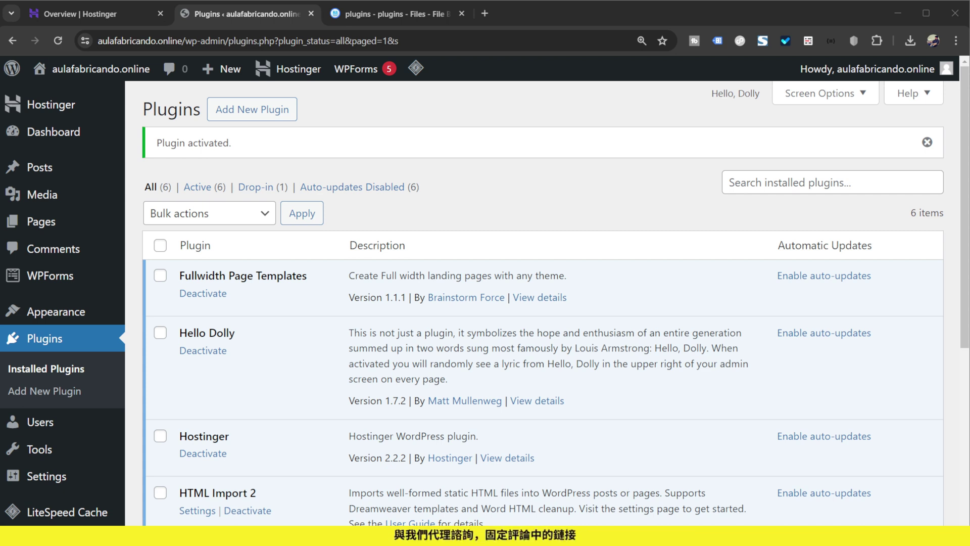
# - Deactivate the Hello Dolly plugin on the WordPress Plugins page
pyautogui.scroll(-5, 384, 189)
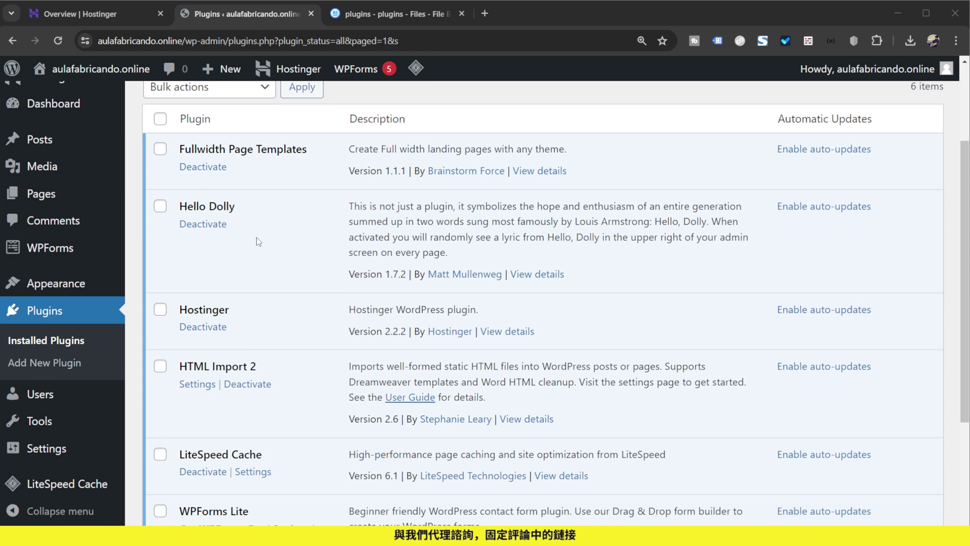
pyautogui.scroll(3, 270, 349)
pyautogui.click(208, 244)
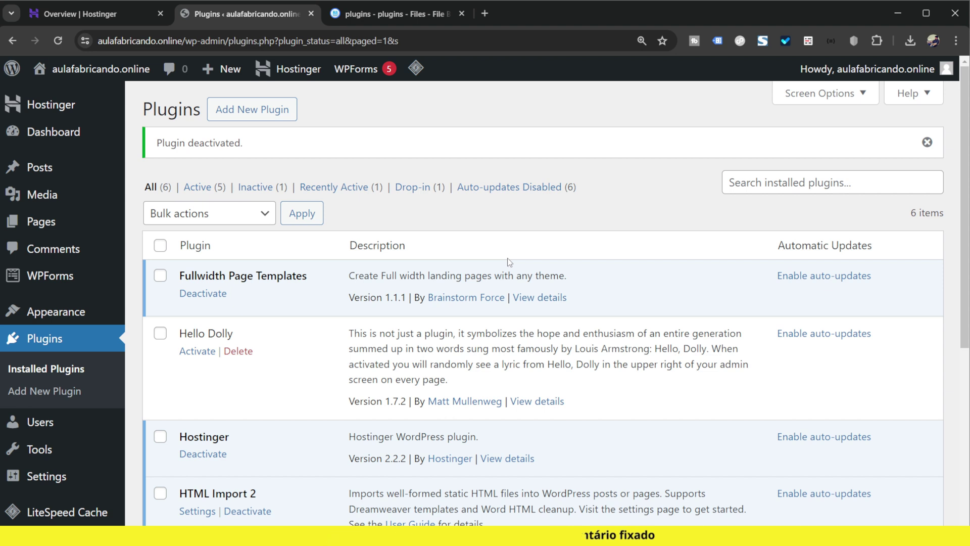
# - Open the public_html/wp-content/plugins folder of aulafabricando.online in the Hostinger file manager
pyautogui.click(127, 15)
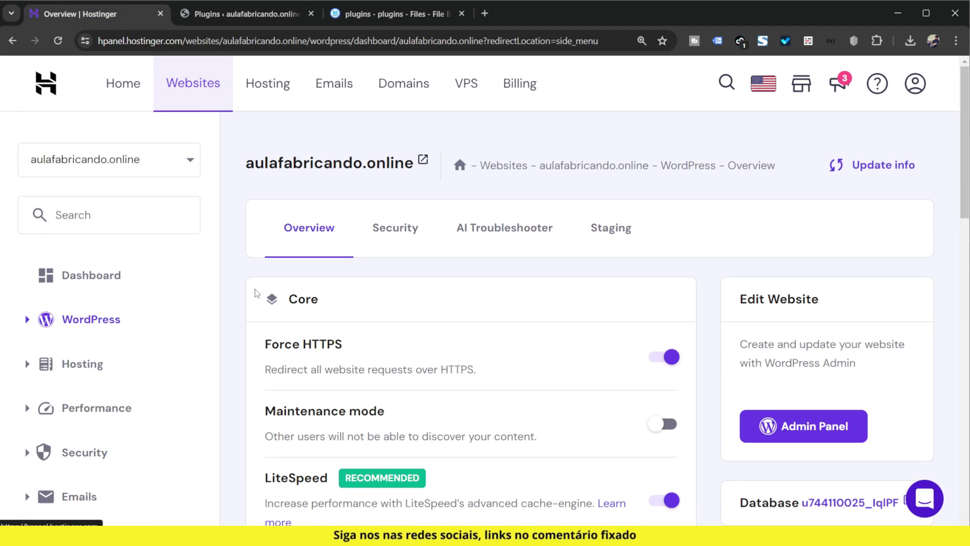
pyautogui.scroll(-4, 189, 296)
pyautogui.scroll(-3, 189, 296)
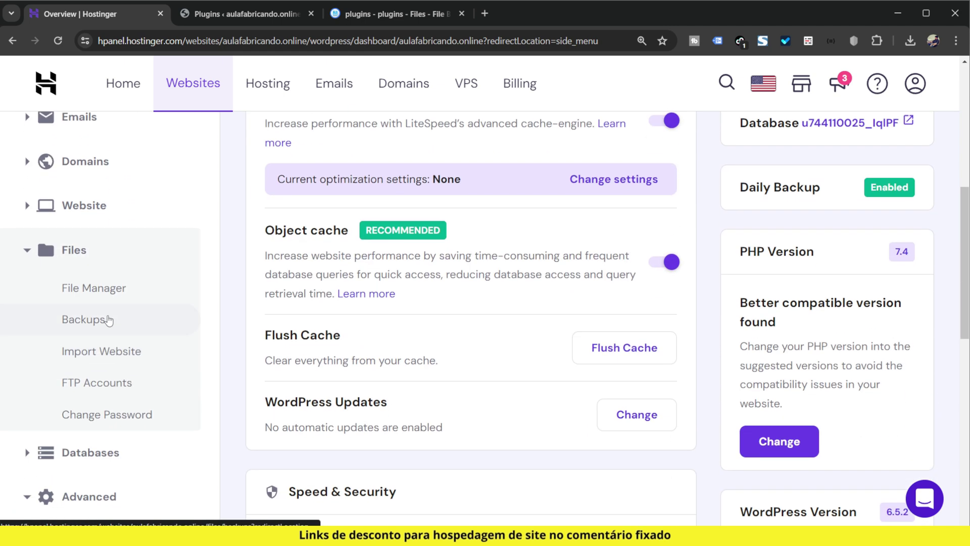
pyautogui.click(98, 290)
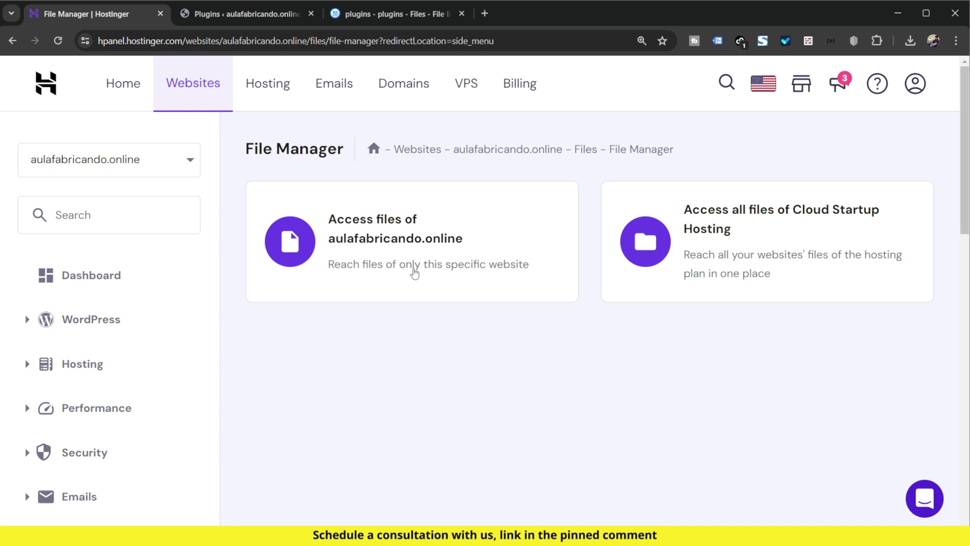
pyautogui.click(395, 249)
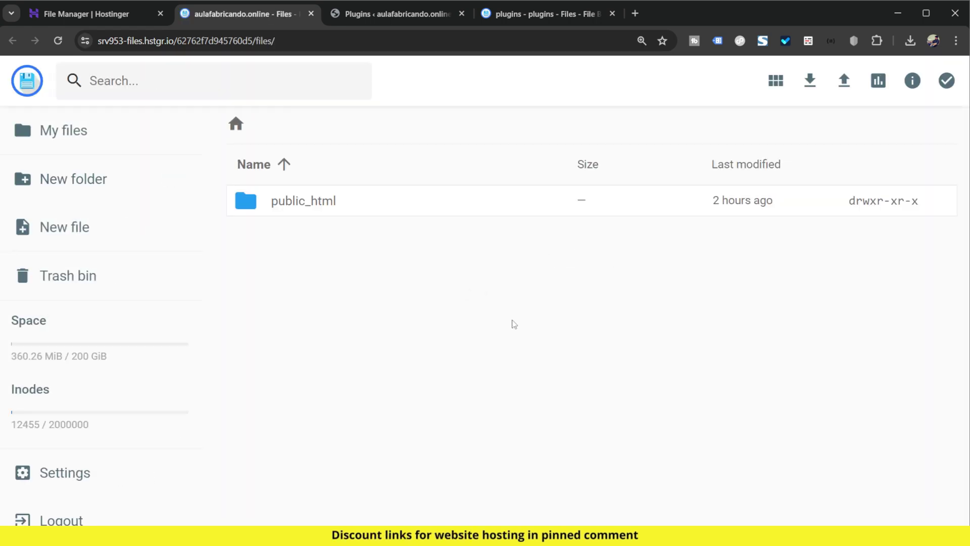
pyautogui.doubleClick(407, 212)
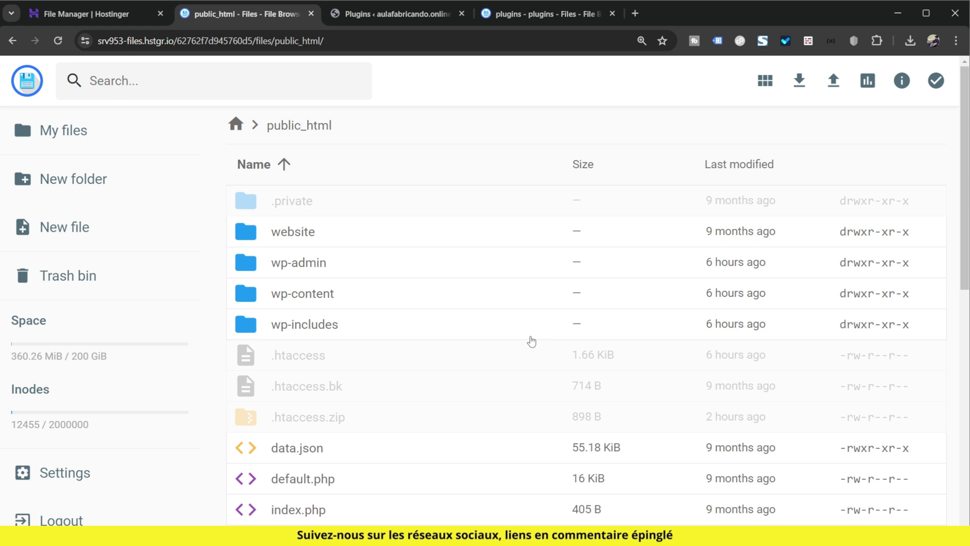
pyautogui.doubleClick(390, 296)
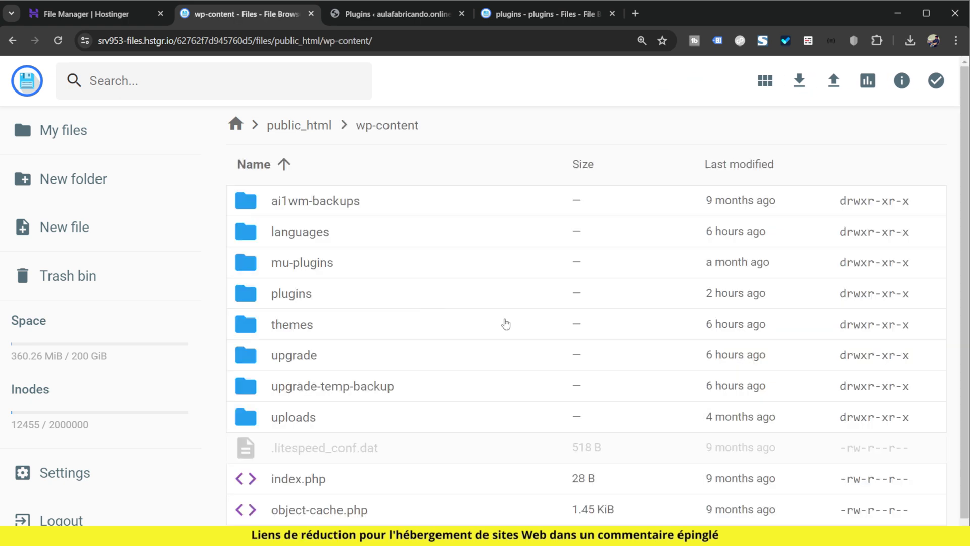
pyautogui.doubleClick(329, 291)
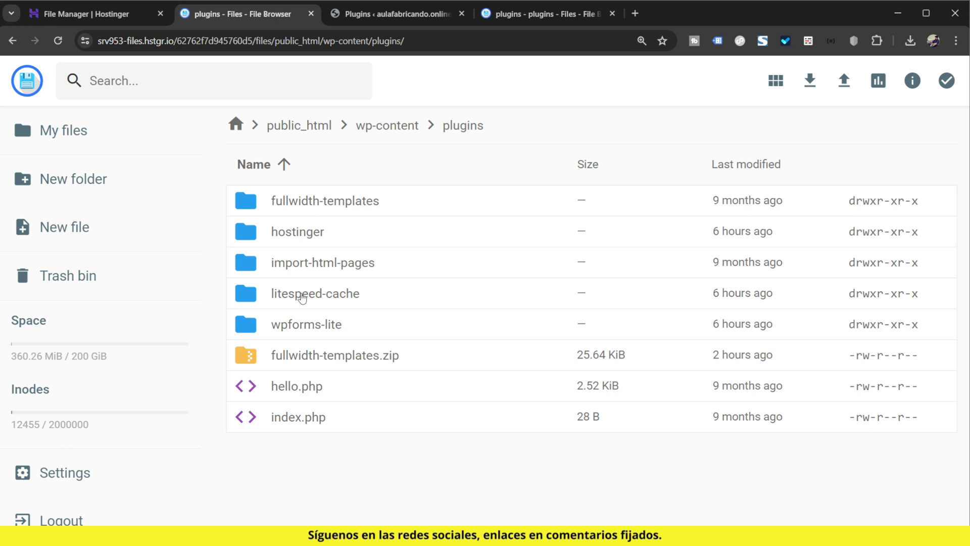
# - Match the Fullwidth Page Templates plugin to its folder in the file browser and rename that folder to fullwidth-templates_
pyautogui.click(362, 20)
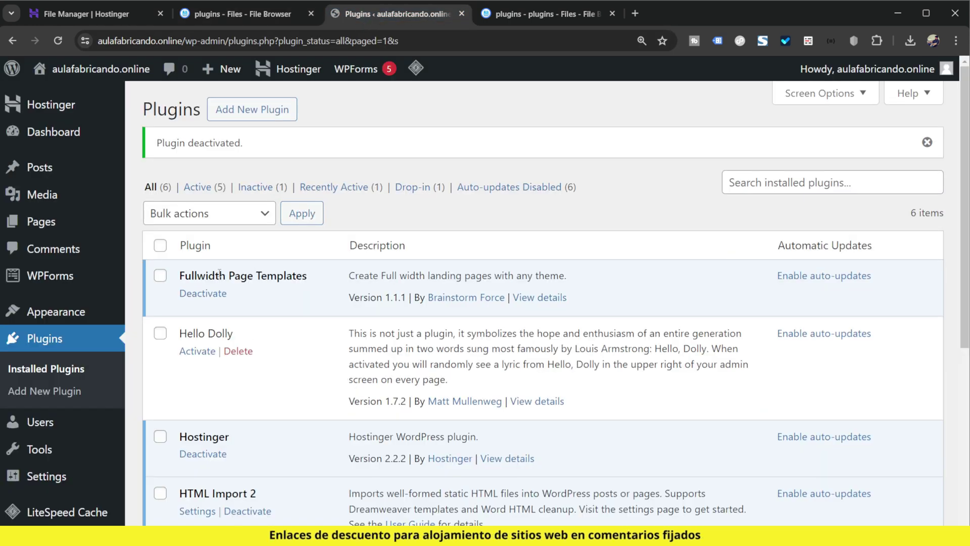
pyautogui.moveTo(181, 275); pyautogui.dragTo(235, 275)
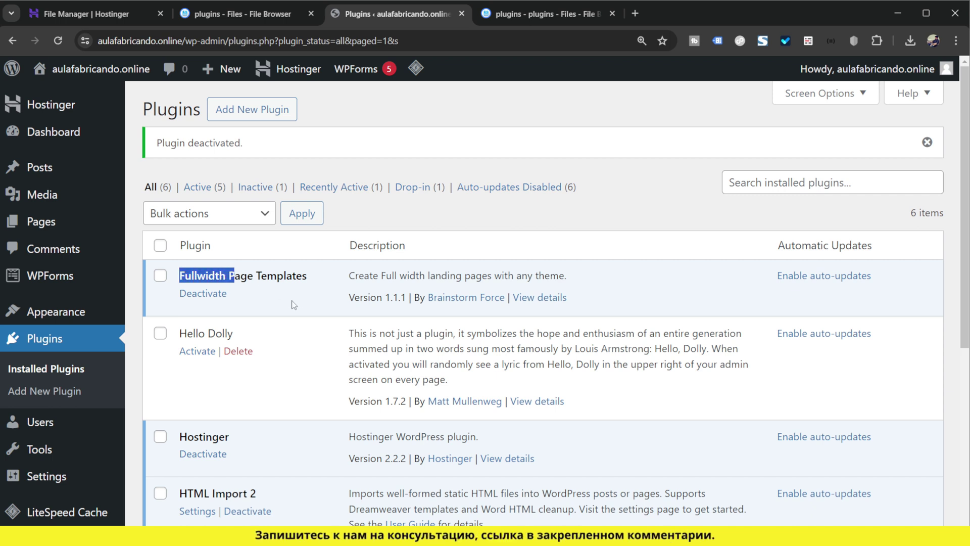
pyautogui.click(306, 298)
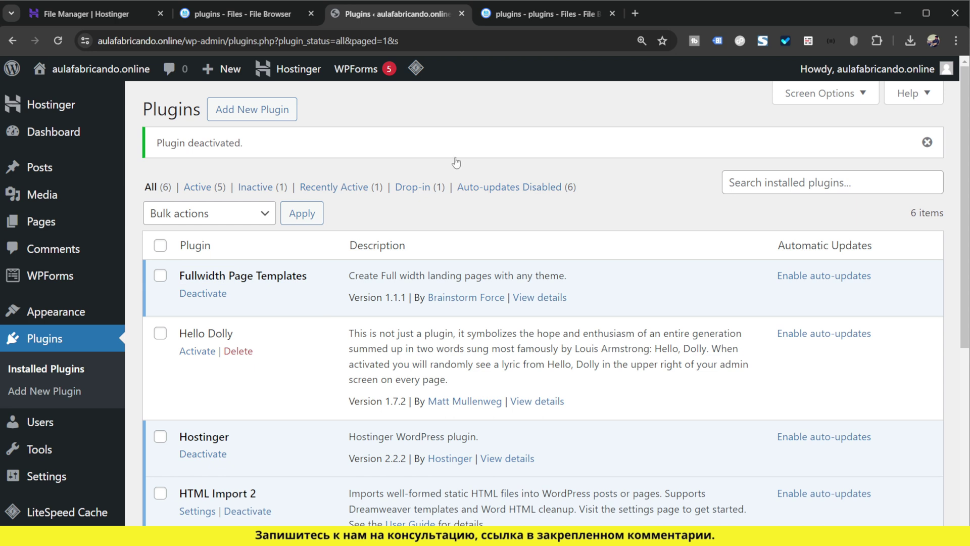
pyautogui.click(278, 14)
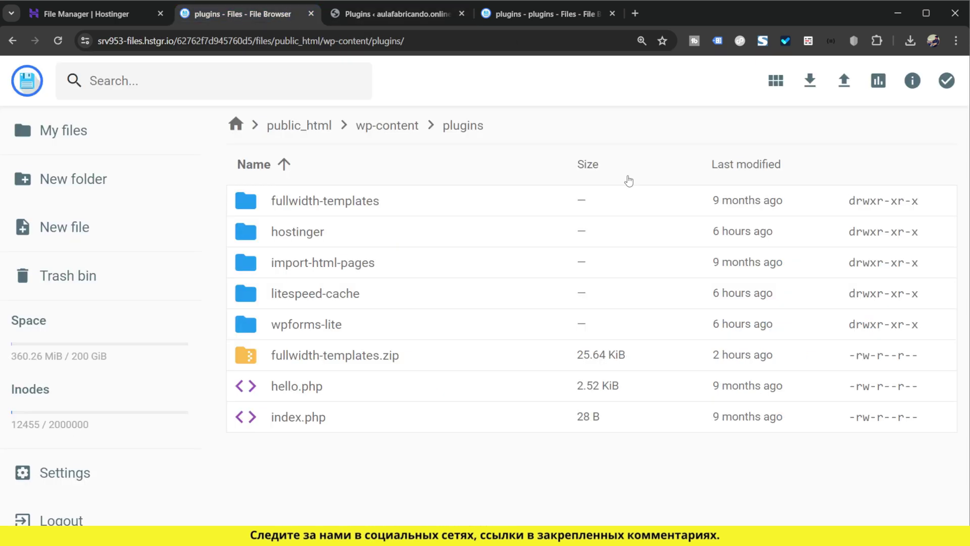
pyautogui.click(399, 205)
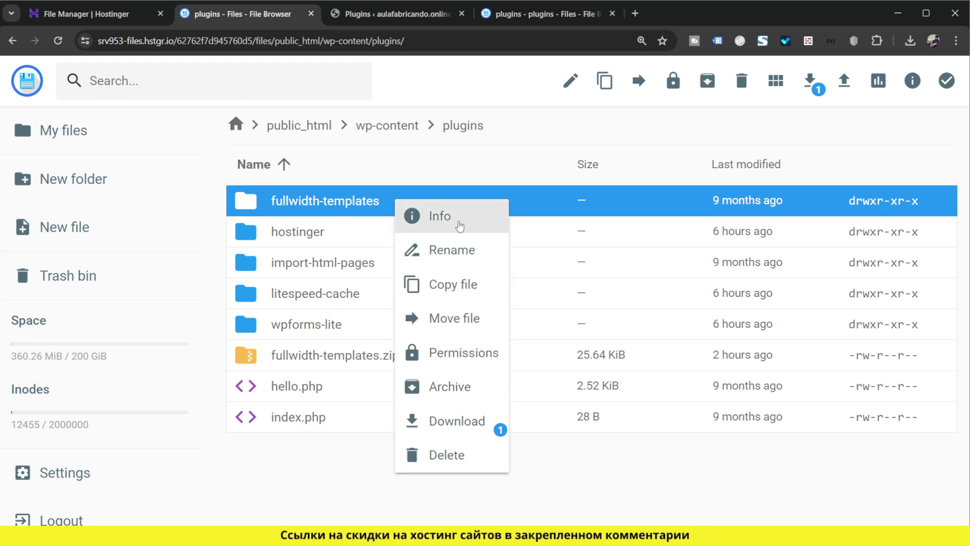
pyautogui.click(469, 251)
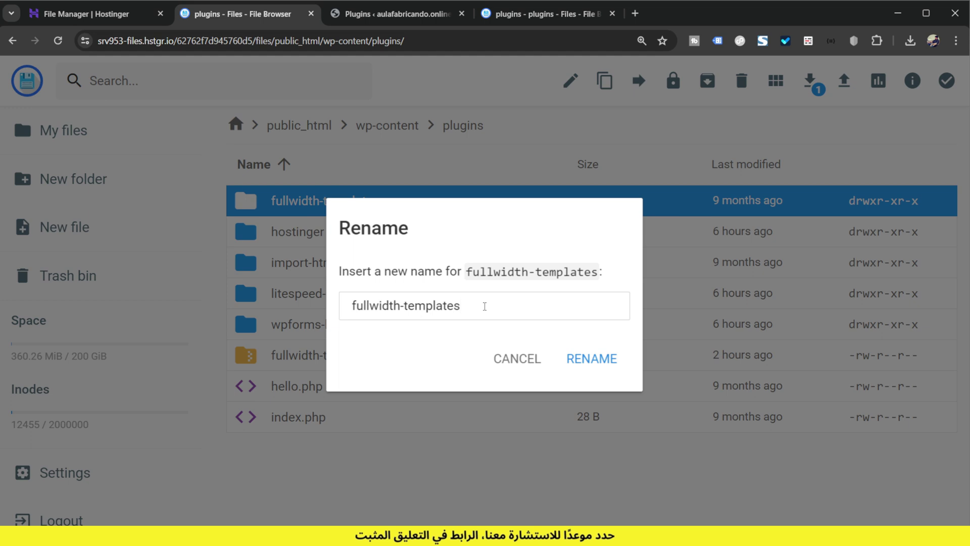
pyautogui.write('_')
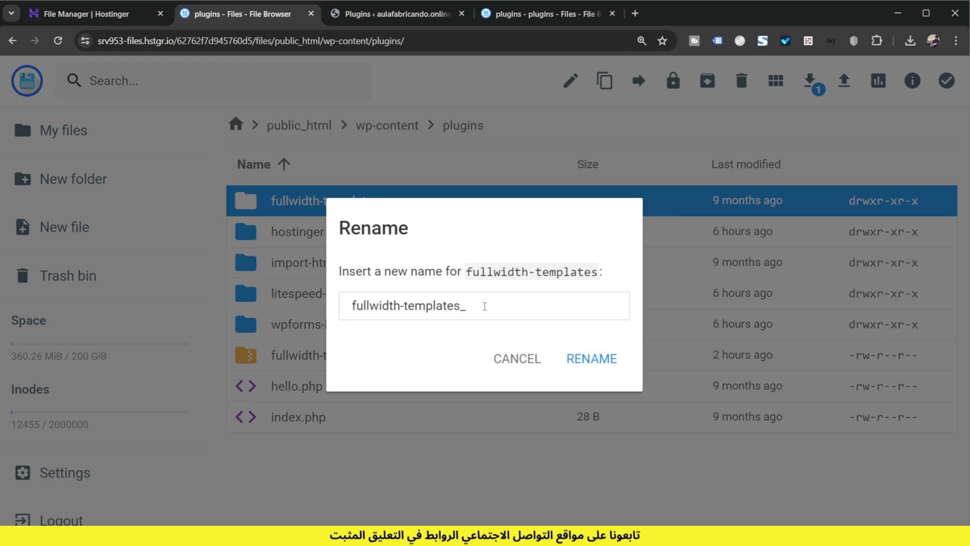
pyautogui.click(597, 366)
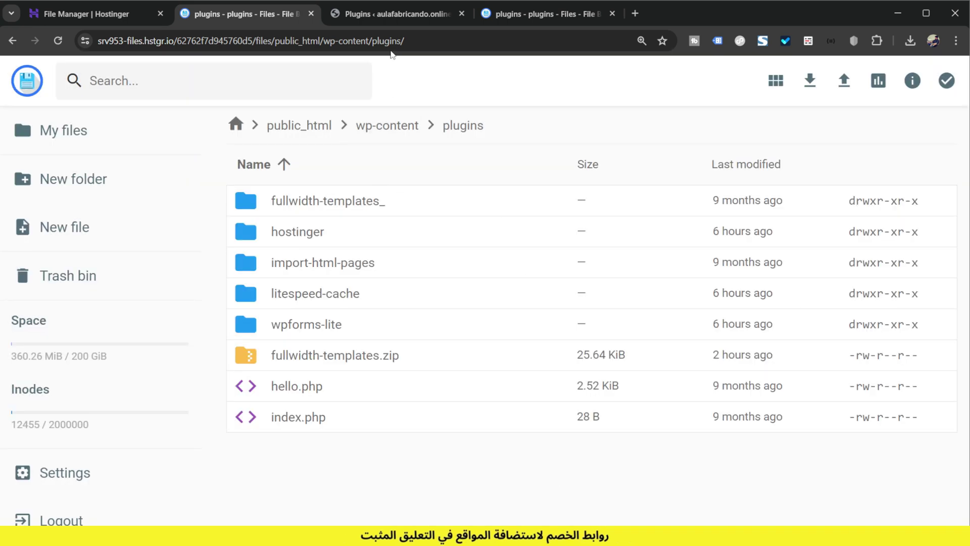
# - Reload the WordPress Plugins page and compare the Fullwidth Page Templates plugin's status with the renamed folder in the file browser
pyautogui.click(381, 19)
pyautogui.click(59, 40)
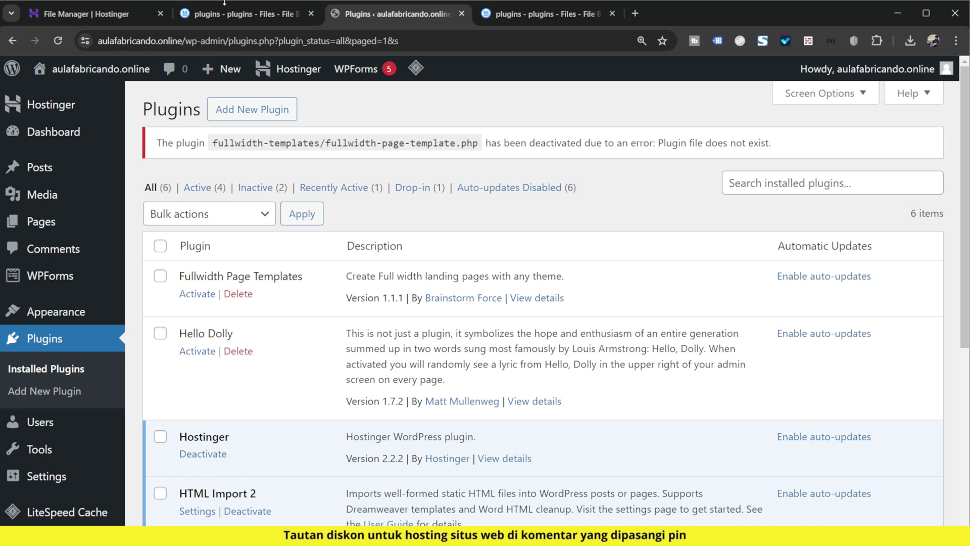
pyautogui.click(228, 14)
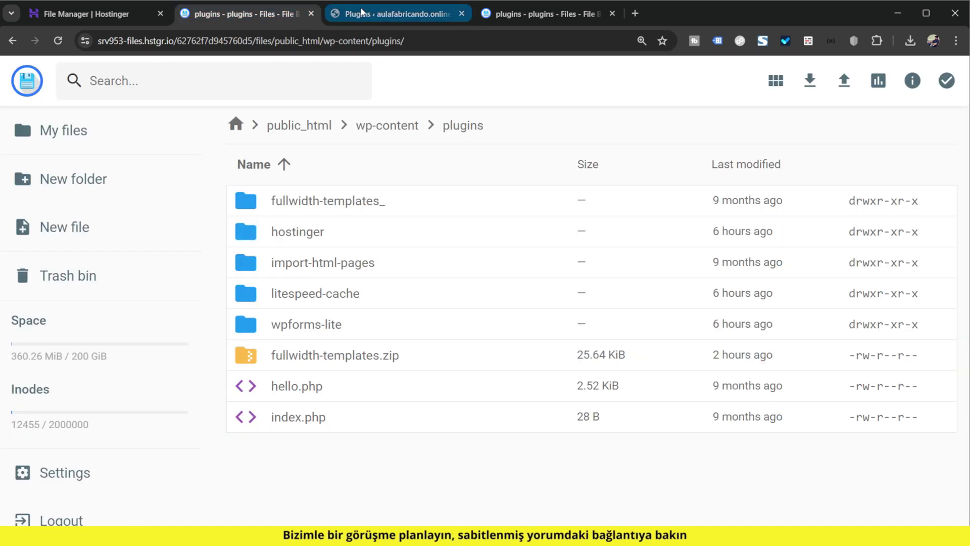
pyautogui.click(377, 232)
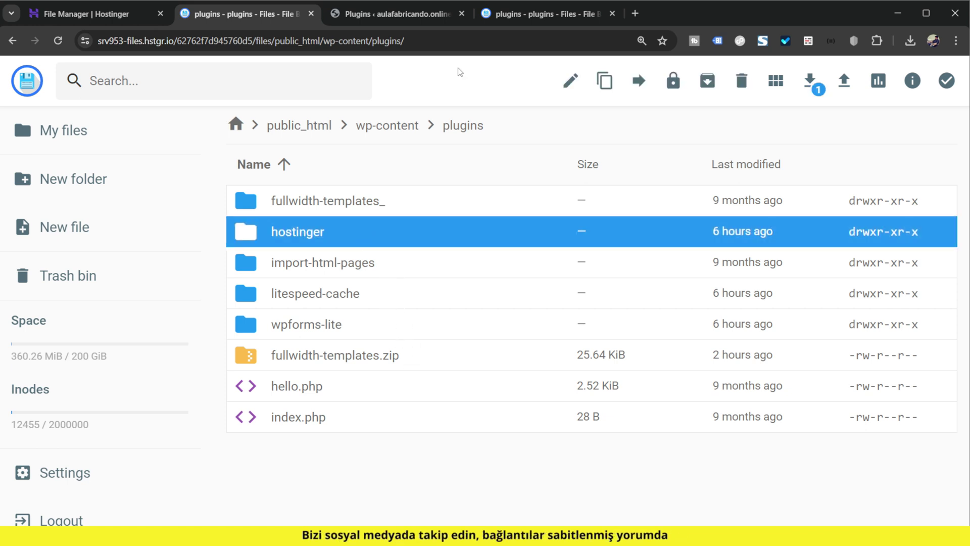
pyautogui.click(439, 13)
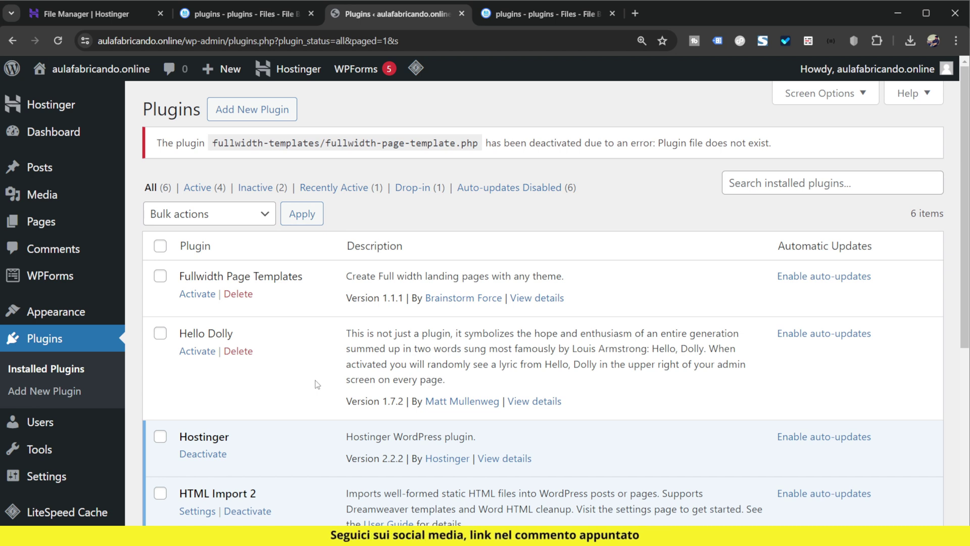
# - Rename the fullwidth-templates_ folder back to fullwidth-templates in the file browser
pyautogui.click(255, 18)
pyautogui.click(381, 201)
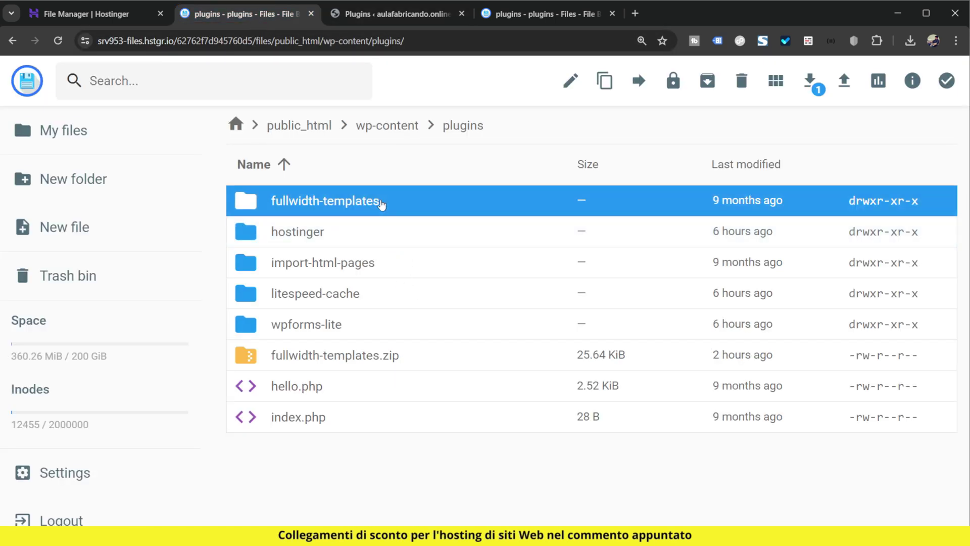
pyautogui.rightClick(381, 201)
pyautogui.click(438, 249)
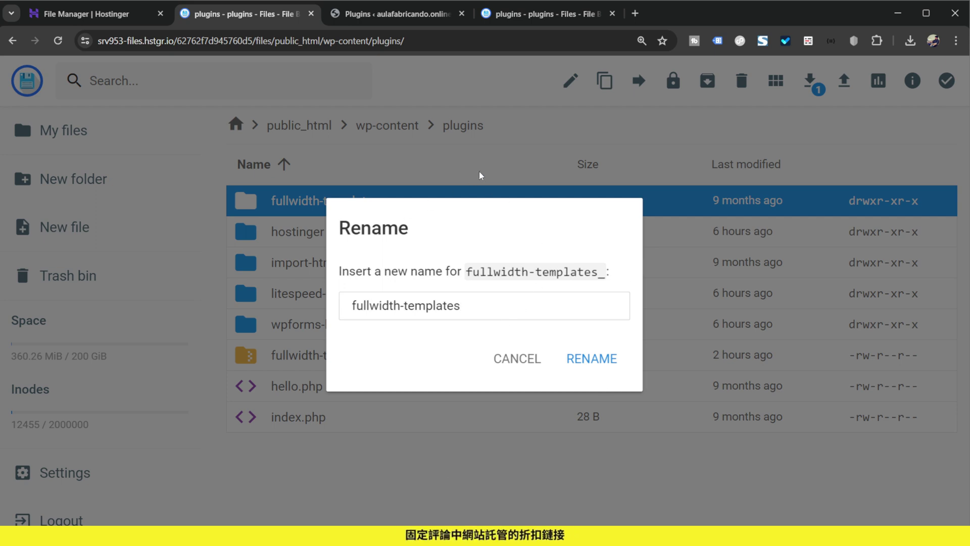
pyautogui.click(619, 362)
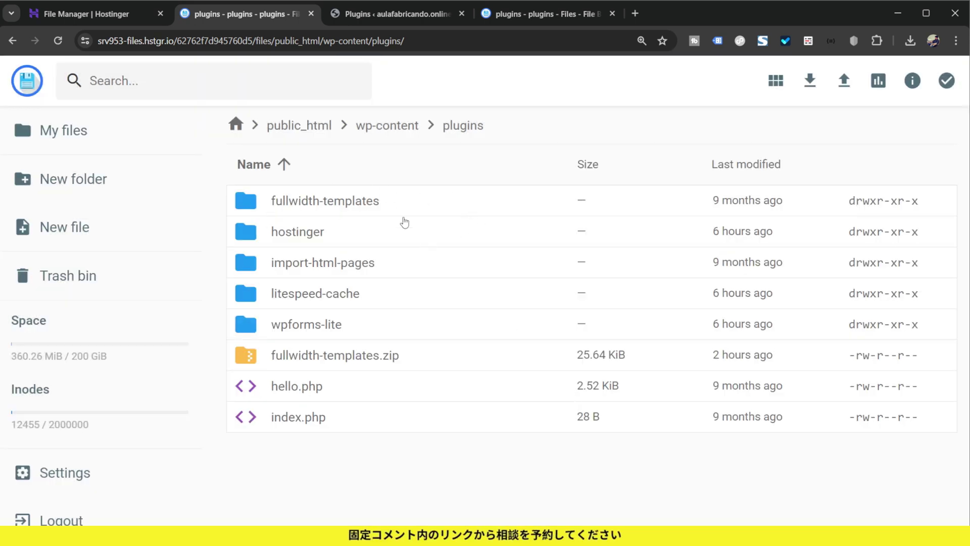
# - Reload the WordPress Plugins page and activate the Fullwidth Page Templates plugin
pyautogui.click(416, 14)
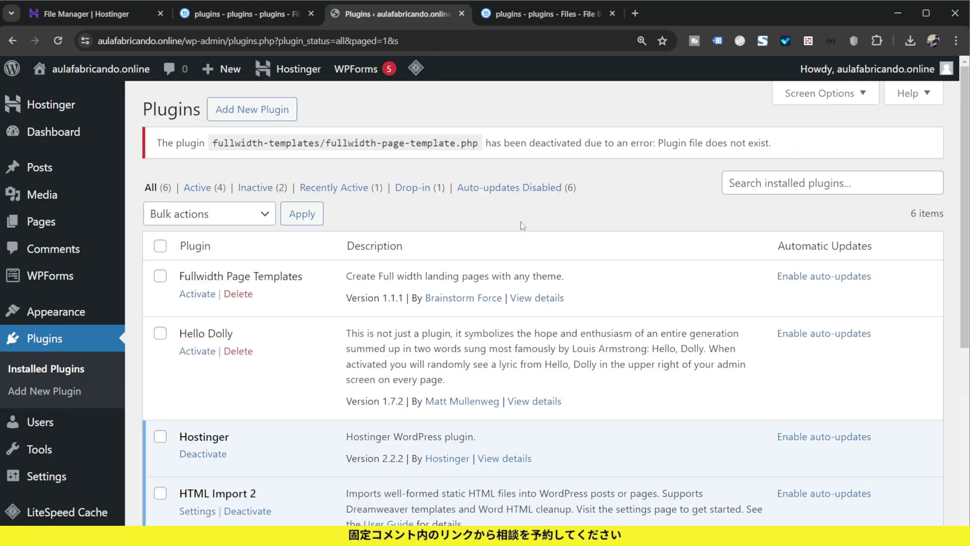
pyautogui.press('F5')
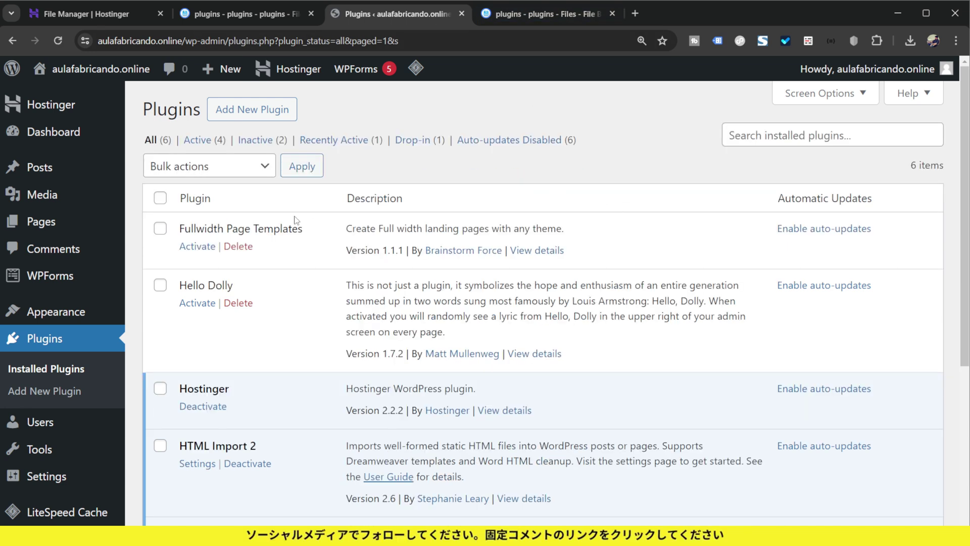
pyautogui.click(195, 247)
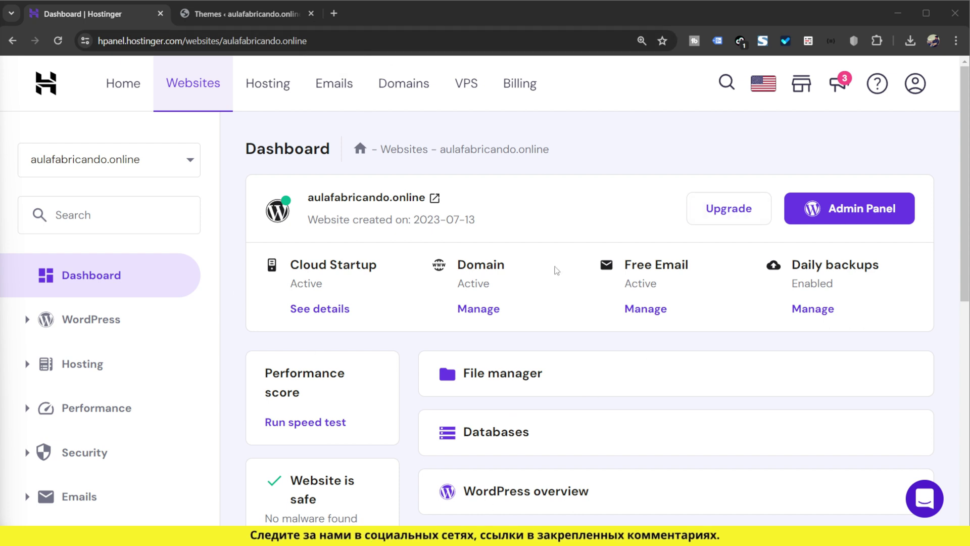
# - Open the wp-config.php file from the public_html folder of aulafabricando.online through the Hostinger file manager
pyautogui.scroll(-10, 156, 361)
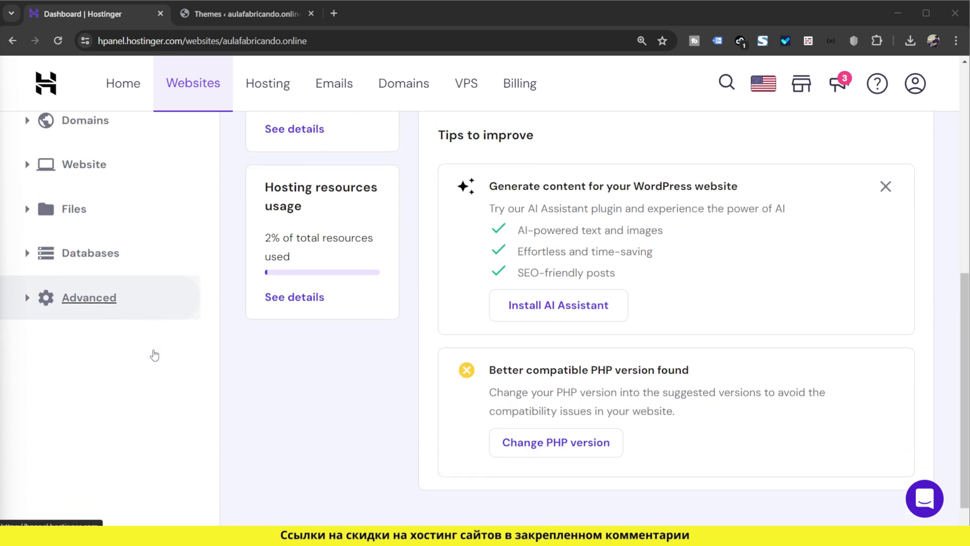
pyautogui.click(121, 179)
pyautogui.click(121, 231)
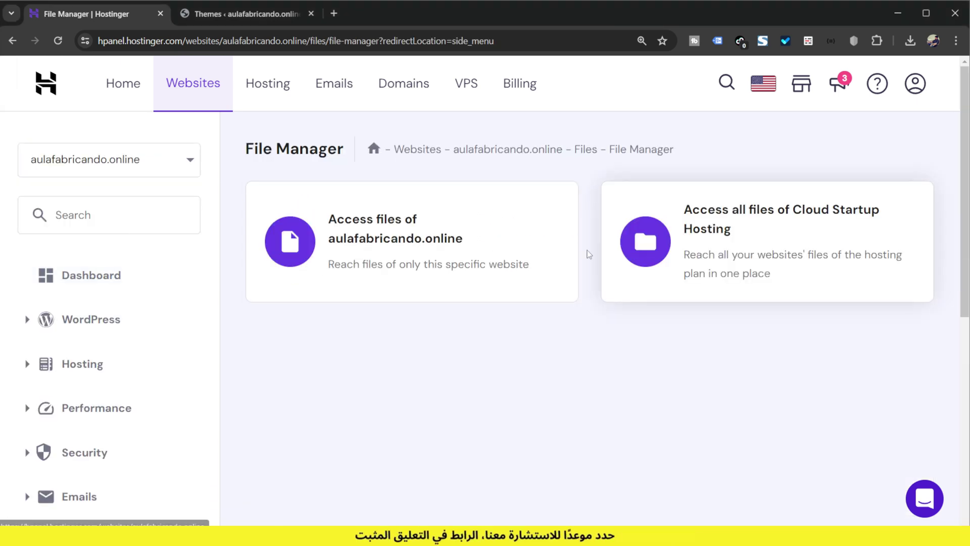
pyautogui.click(571, 298)
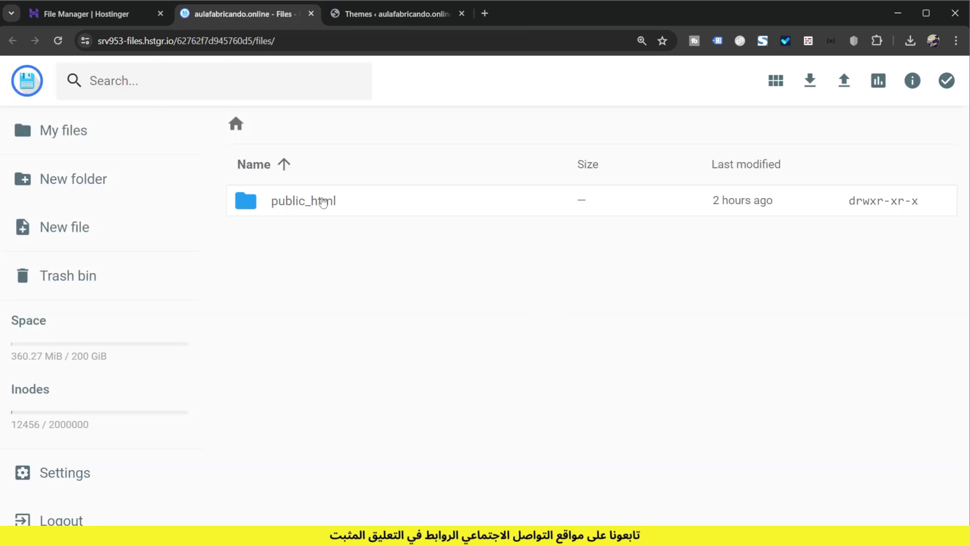
pyautogui.doubleClick(332, 204)
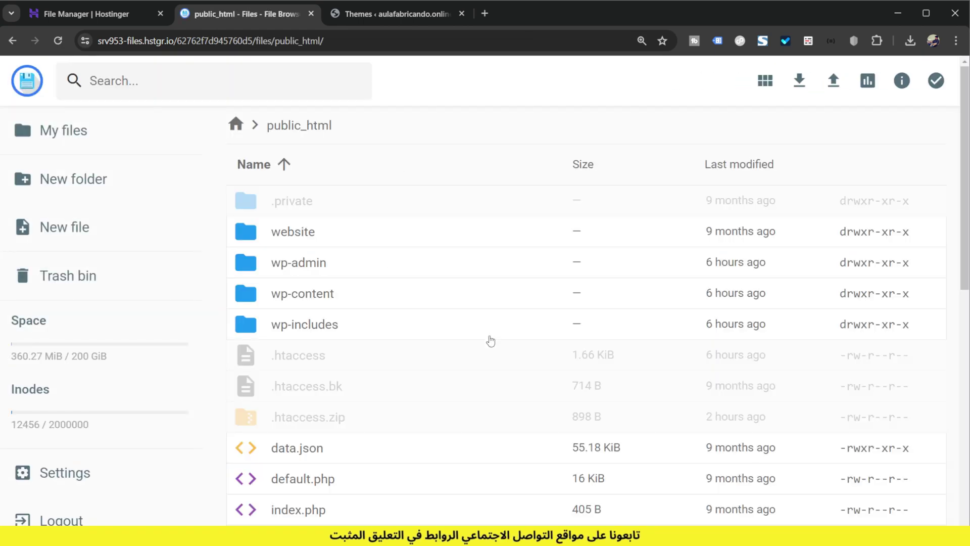
pyautogui.scroll(-3, 414, 359)
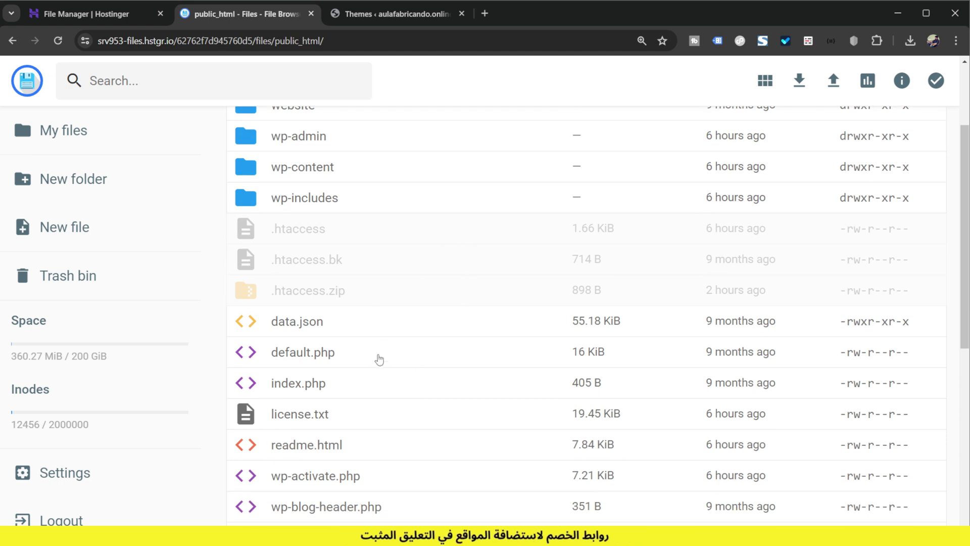
pyautogui.scroll(-2, 382, 375)
pyautogui.scroll(-2, 383, 378)
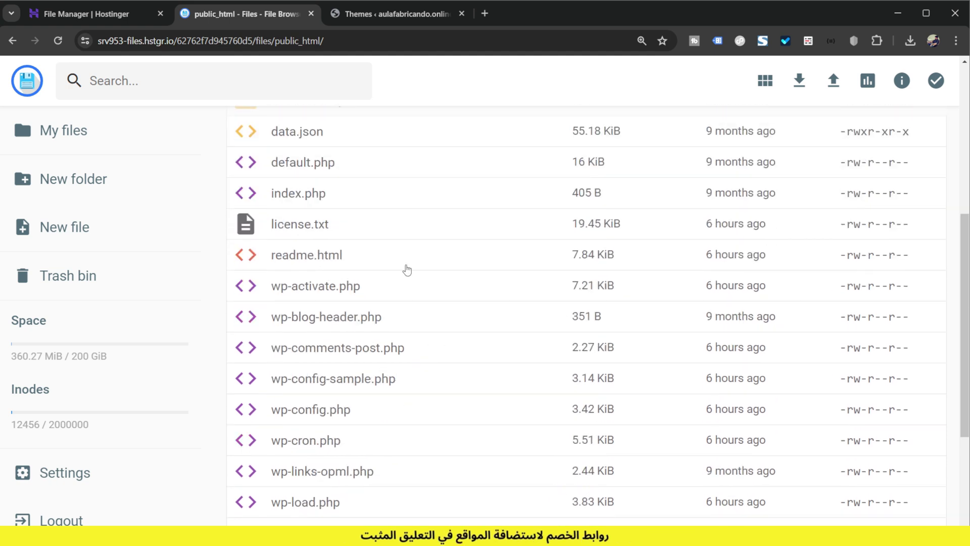
pyautogui.click(360, 412)
pyautogui.doubleClick(360, 411)
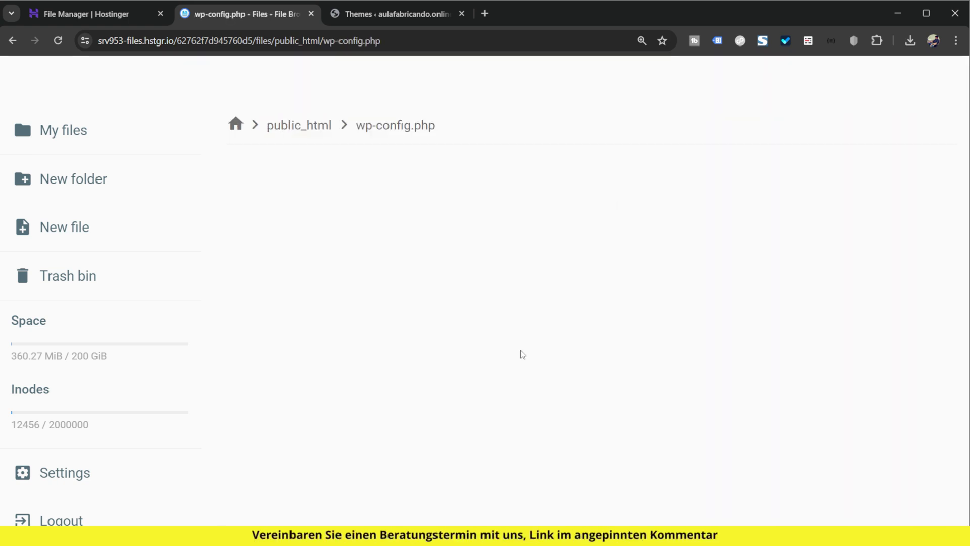
# - Insert definitions for WP_DEBUG true, WP_DEBUG_DISPLAY false and WP_DEBUG_LOG true below the ABSPATH block in wp-config.php, followed by a blank line
pyautogui.scroll(-13, 371, 215)
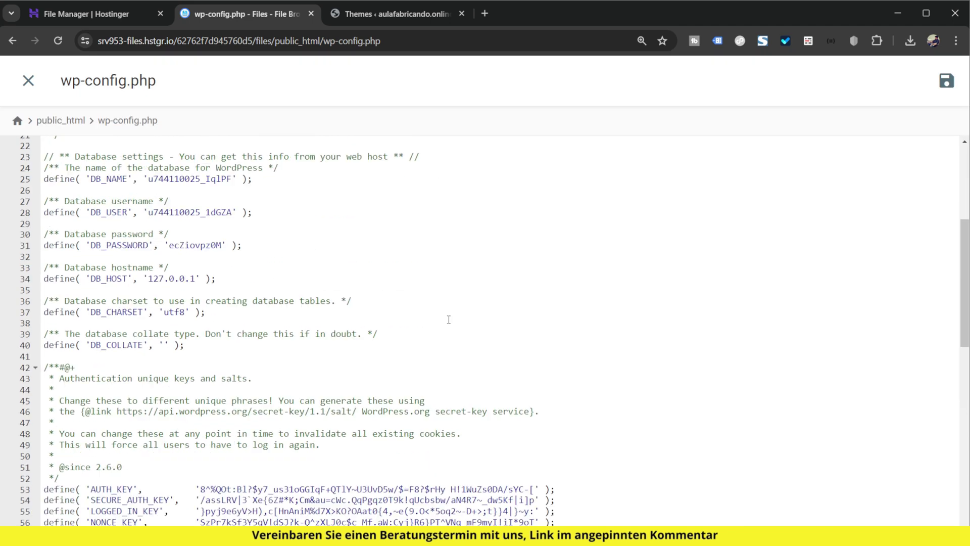
pyautogui.scroll(-3, 449, 316)
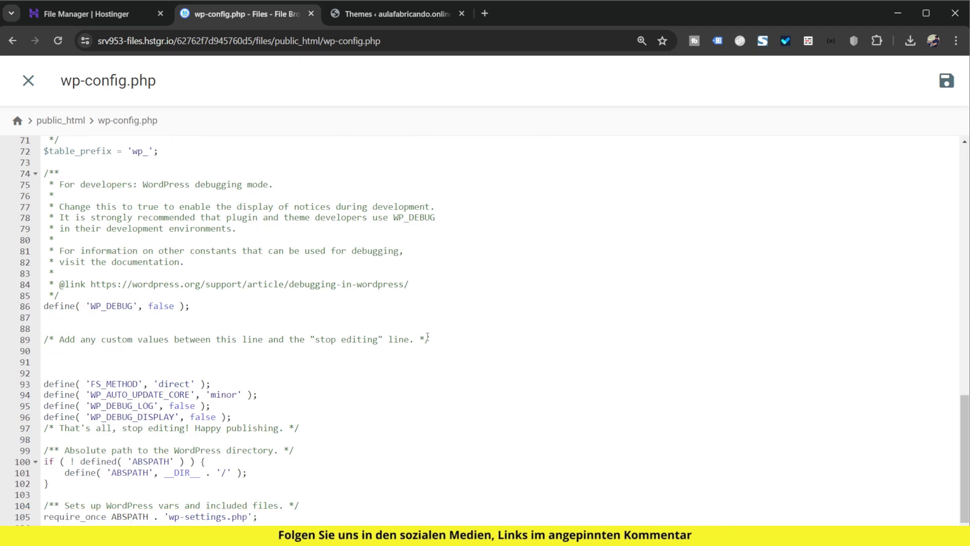
pyautogui.click(108, 493)
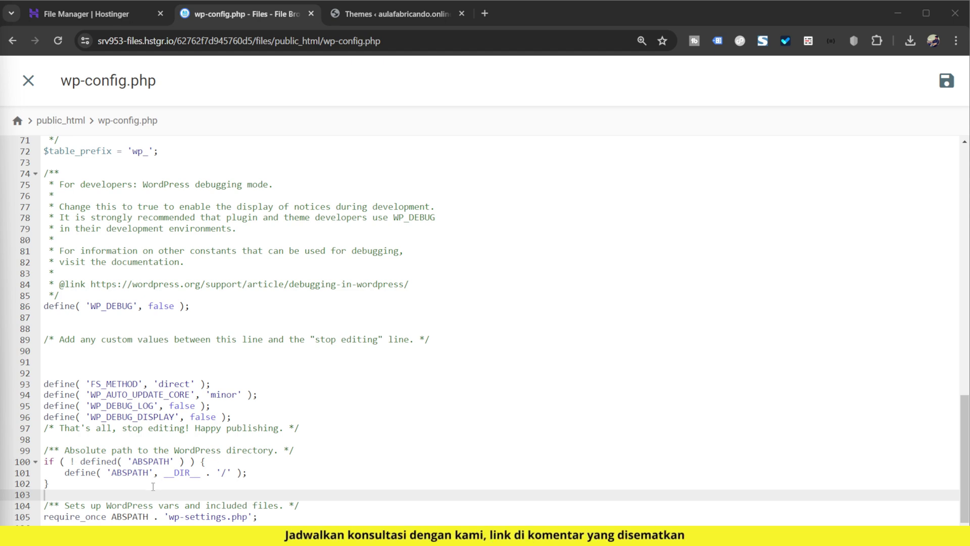
pyautogui.hotkey('ctrl', 'v')
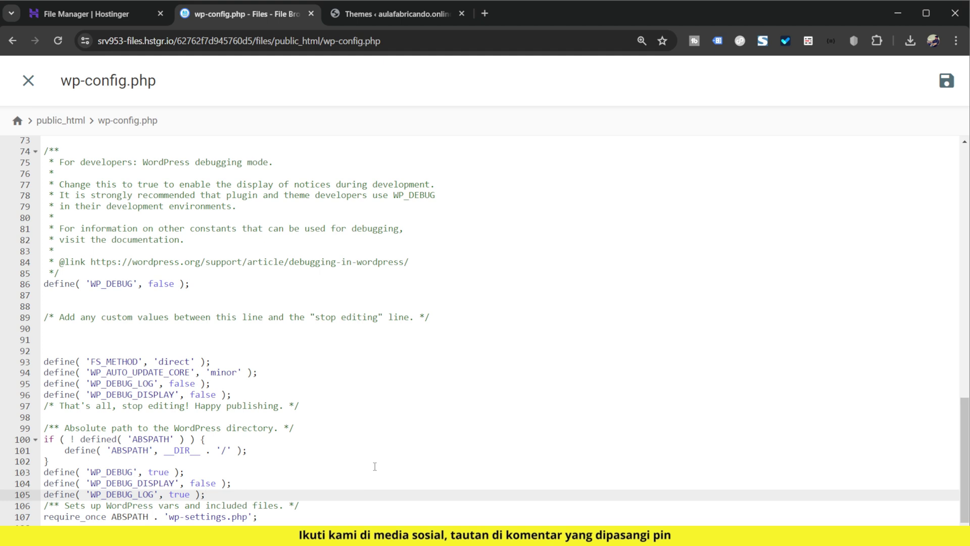
pyautogui.press('Return')
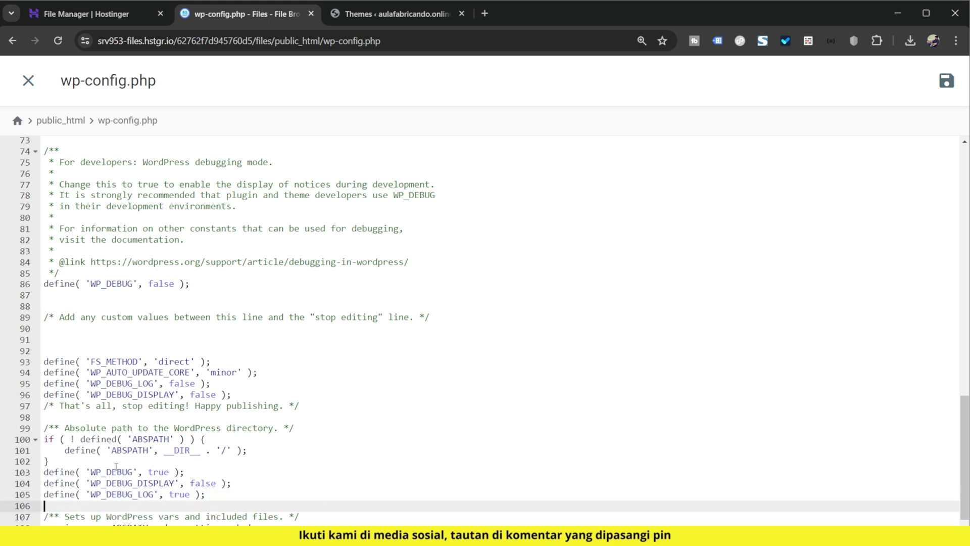
# - Add a blank line between the ABSPATH block and the new debug definitions, and save and close wp-config.php
pyautogui.hotkey('ctrl', '+')
pyautogui.hotkey('ctrl', '+')
pyautogui.hotkey('ctrl', '+')
pyautogui.scroll(-3, 300, 453)
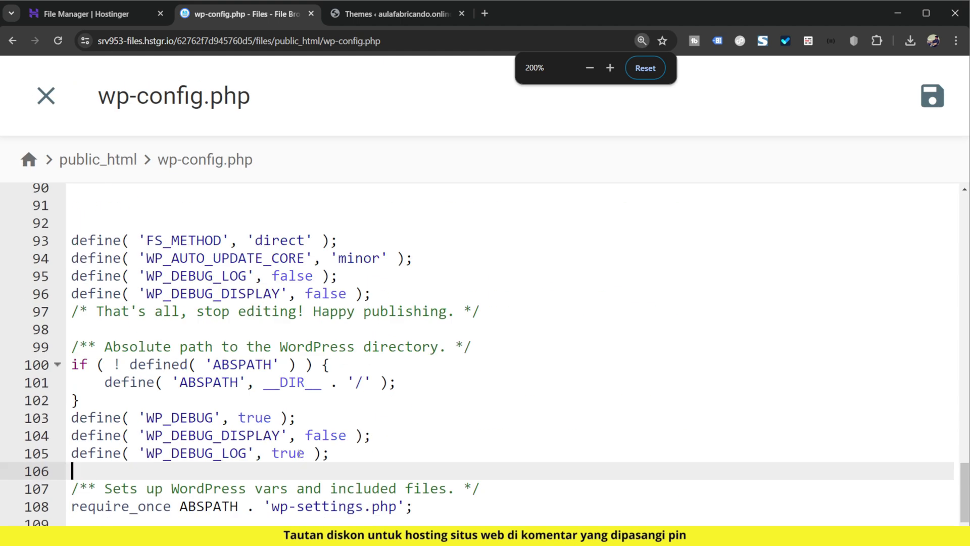
pyautogui.click(223, 401)
pyautogui.press('Return')
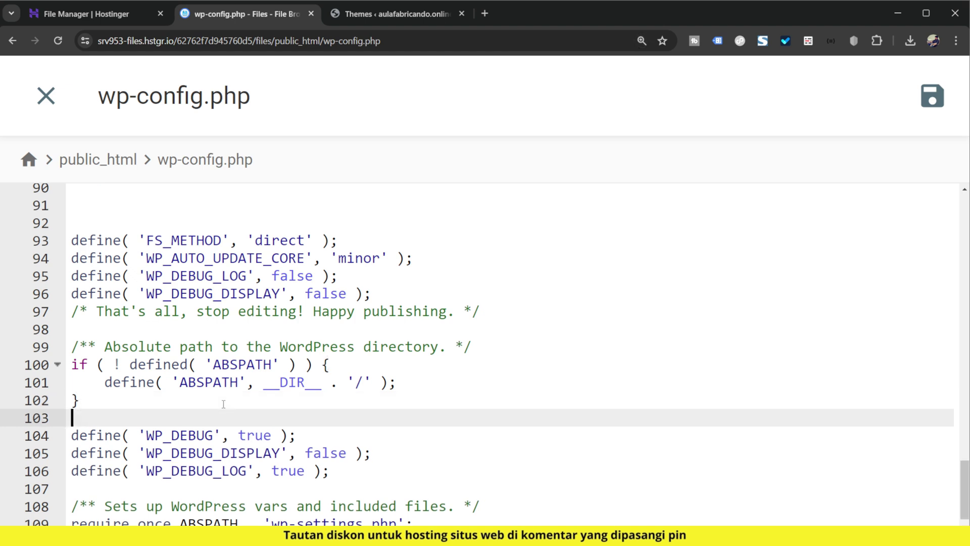
pyautogui.scroll(-1, 212, 401)
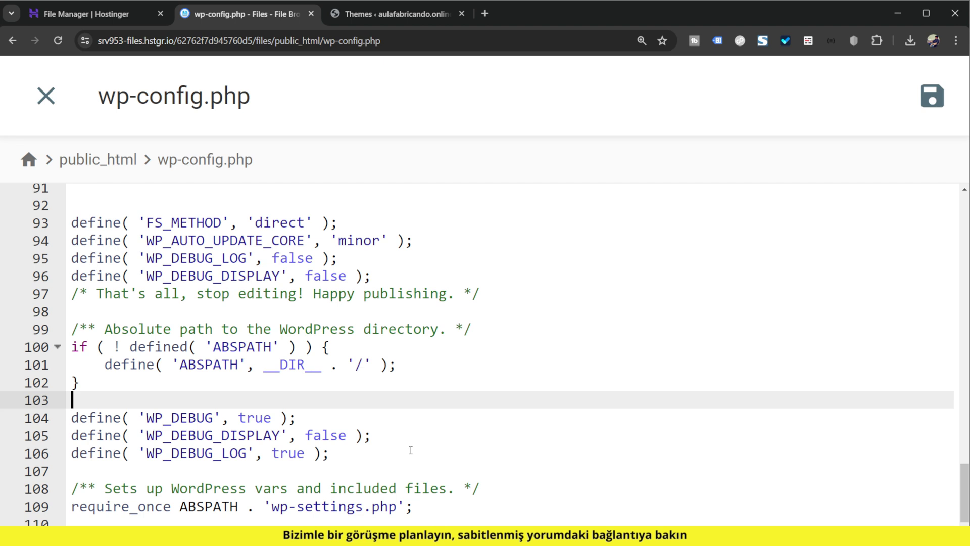
pyautogui.click(931, 98)
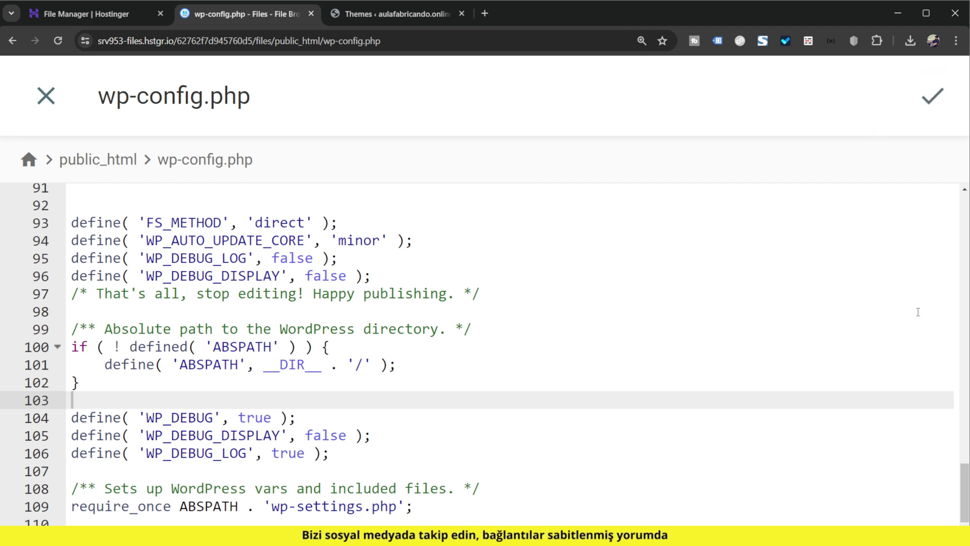
pyautogui.click(50, 100)
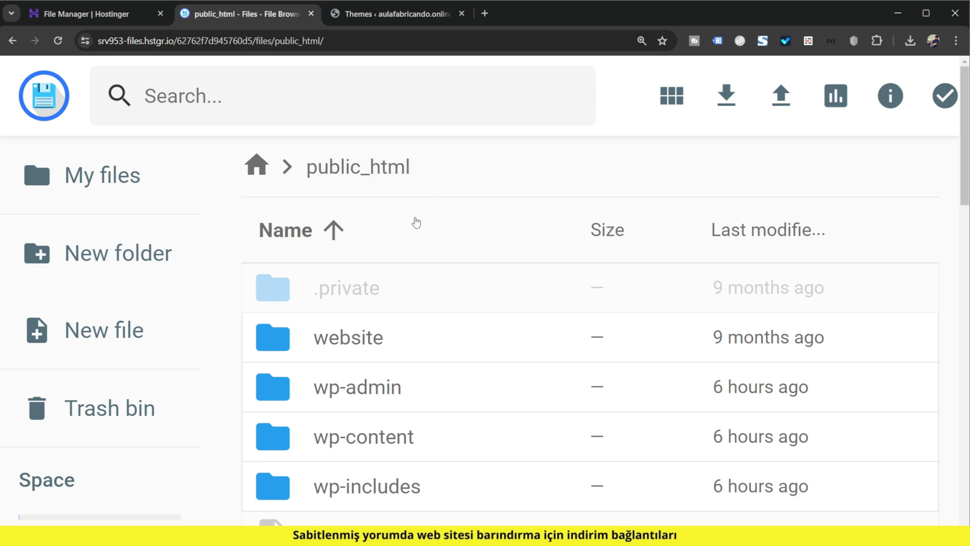
# - Open the wp-content folder inside public_html and look through its files for a debug log
pyautogui.hotkey('ctrl', '-')
pyautogui.hotkey('ctrl', '-')
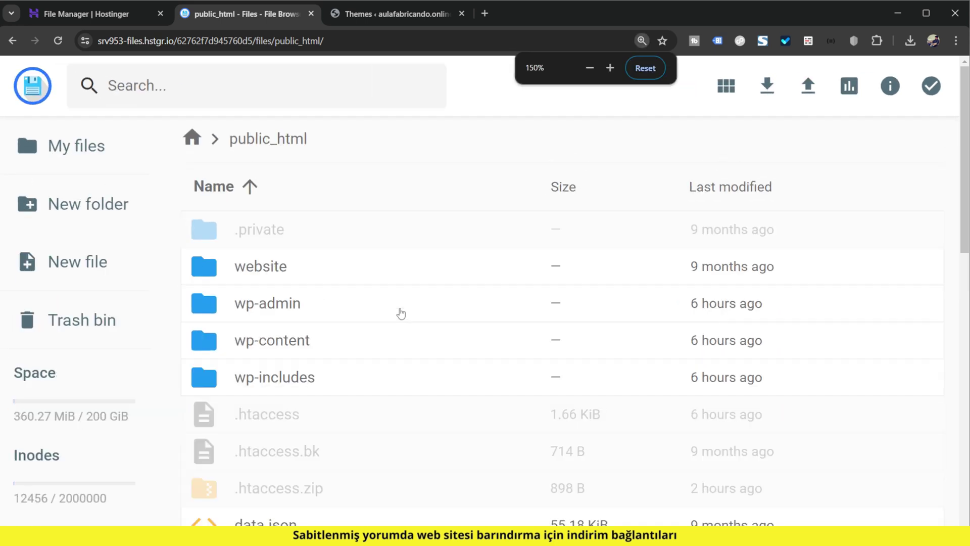
pyautogui.doubleClick(310, 341)
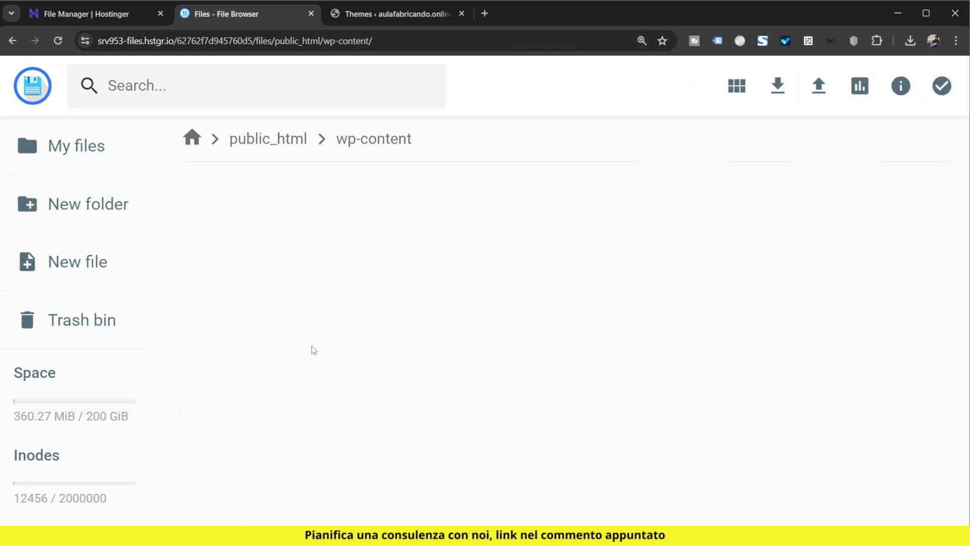
pyautogui.scroll(-2, 565, 313)
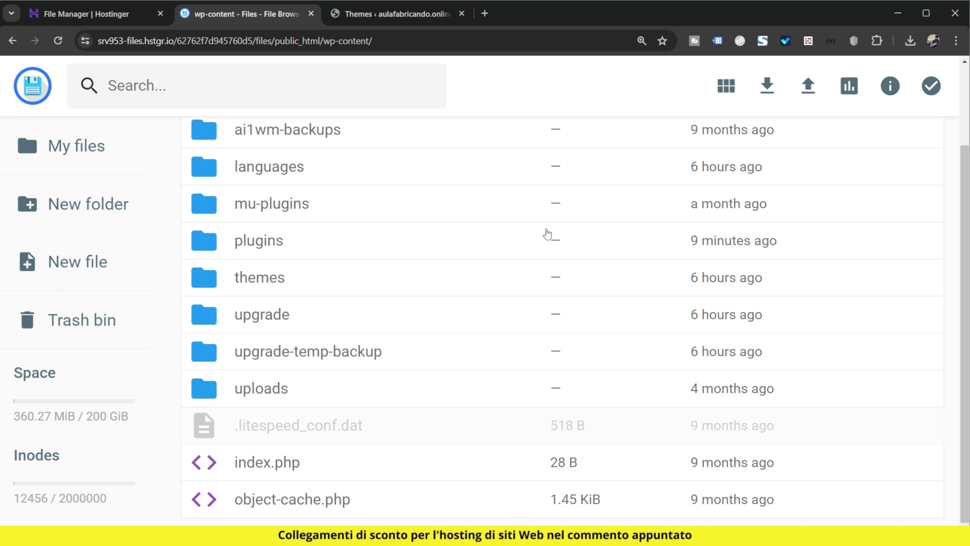
# - Reload the WordPress Themes page and check the wp-content folder again for a generated debug log
pyautogui.click(389, 13)
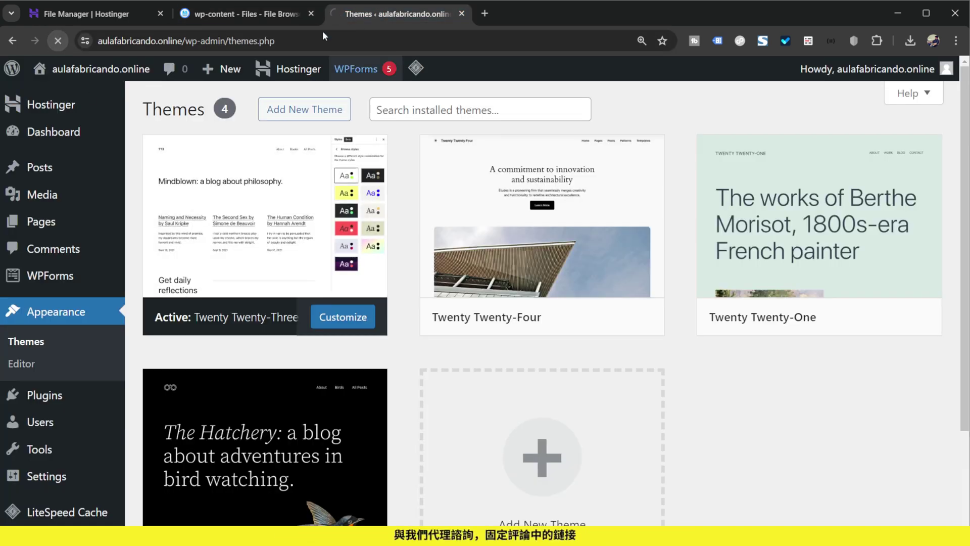
pyautogui.click(269, 14)
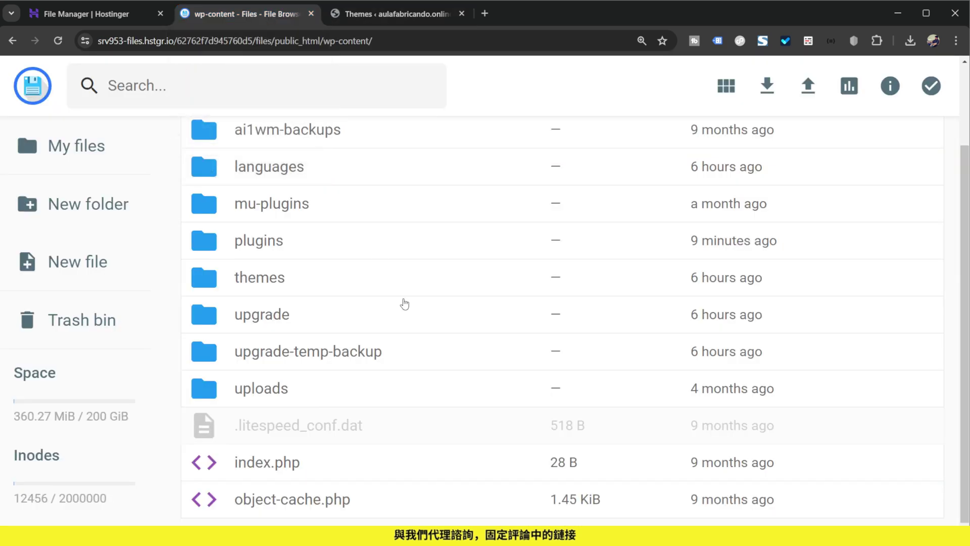
pyautogui.scroll(2, 510, 347)
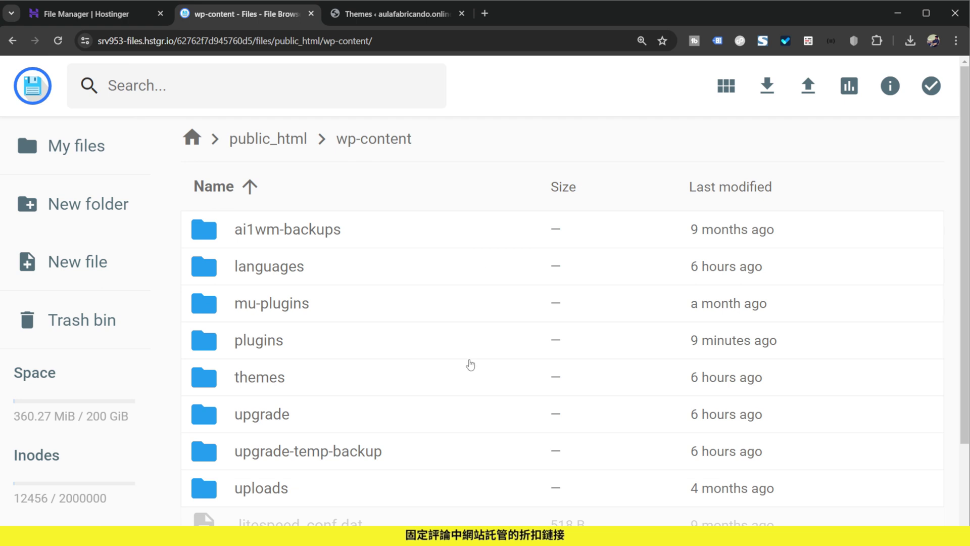
pyautogui.scroll(-2, 473, 363)
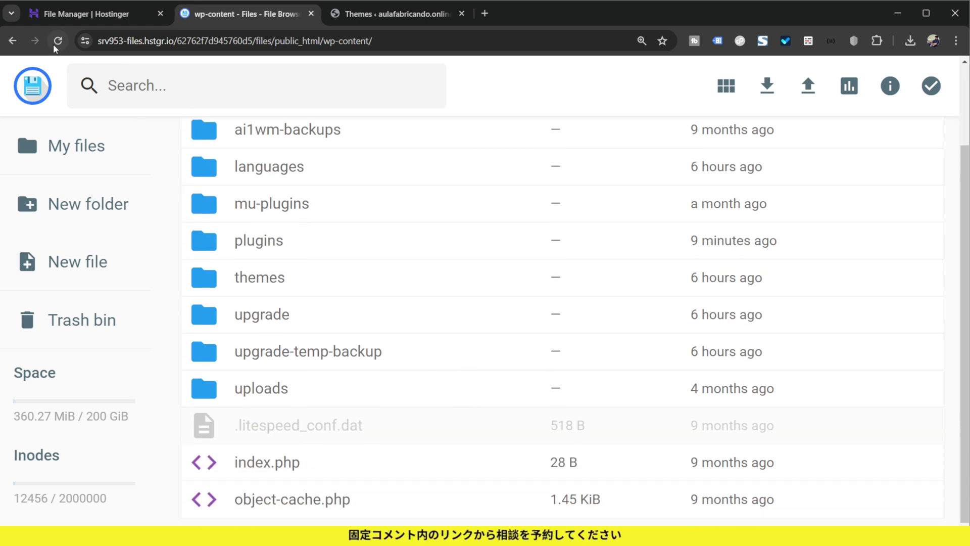
pyautogui.scroll(2, 570, 282)
pyautogui.scroll(-1, 567, 362)
pyautogui.scroll(-1, 567, 362)
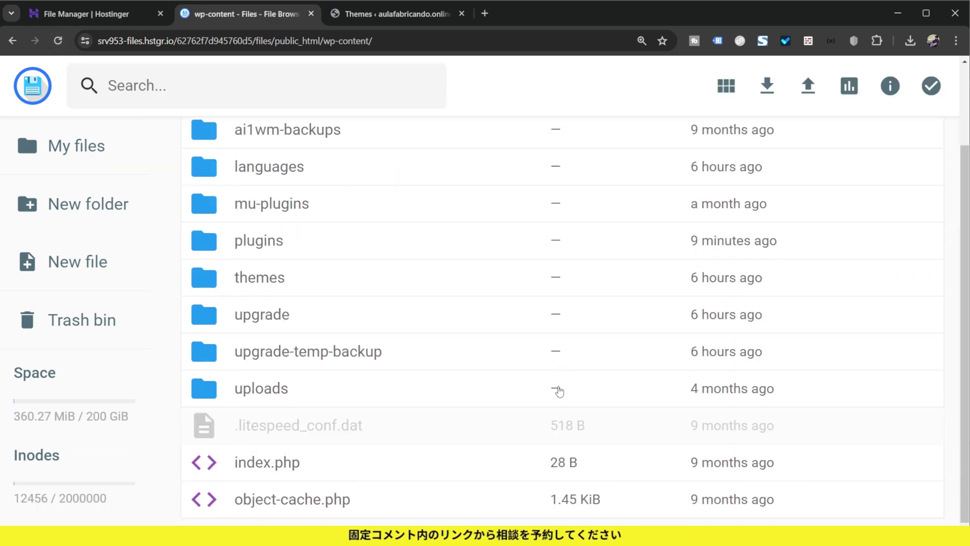